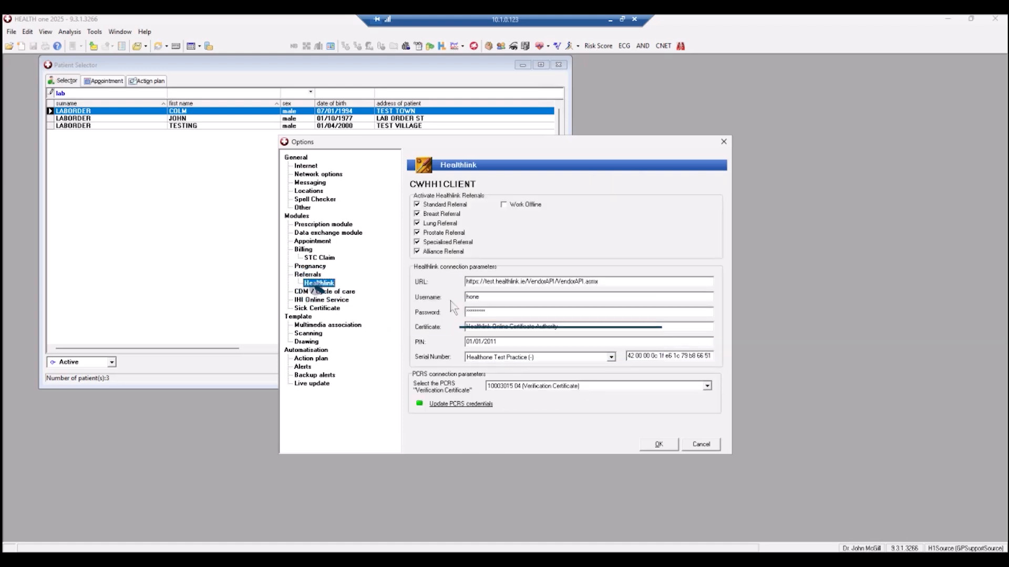
- Accept the Healthlink options and check the printer assigned to A4 documents in the print setup
{"action": "left_click", "coordinate": [660, 445]}
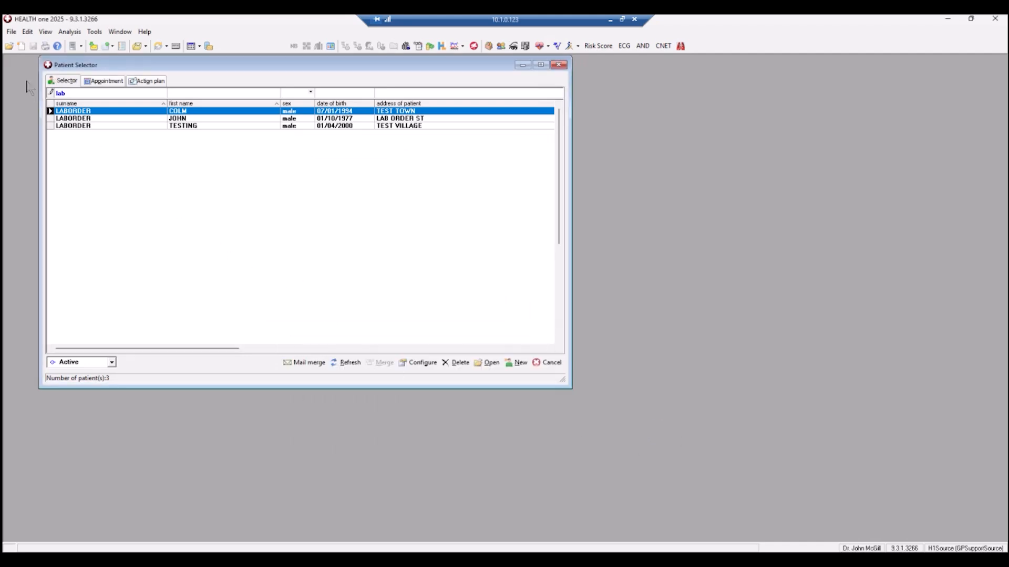
{"action": "left_click", "coordinate": [11, 32]}
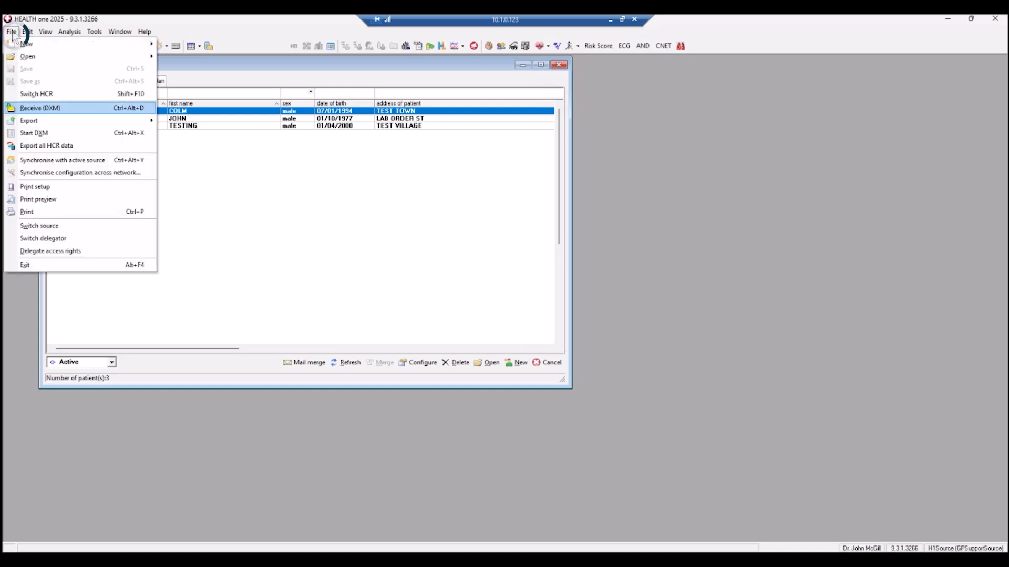
{"action": "left_click", "coordinate": [42, 188]}
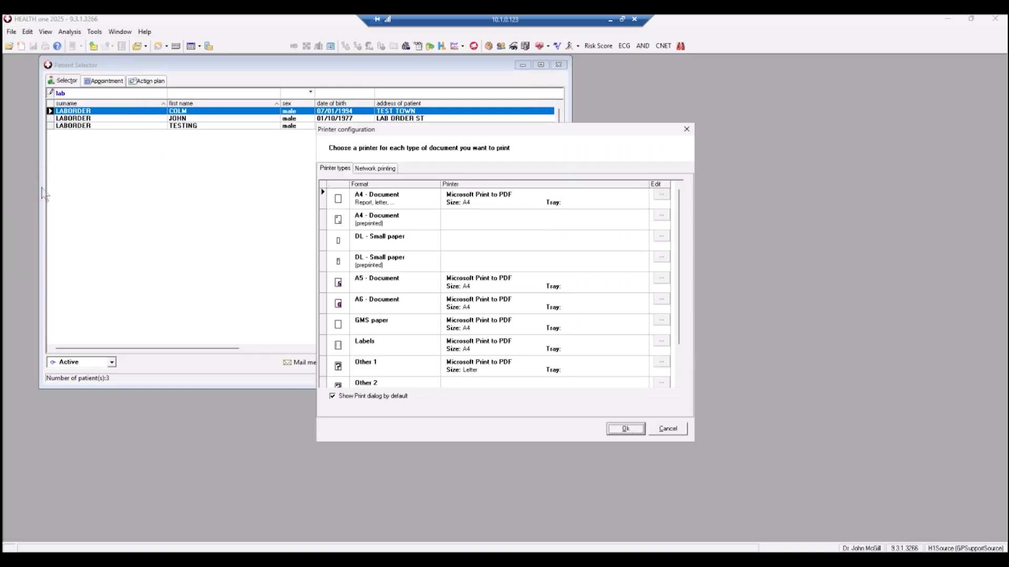
{"action": "left_click", "coordinate": [660, 200]}
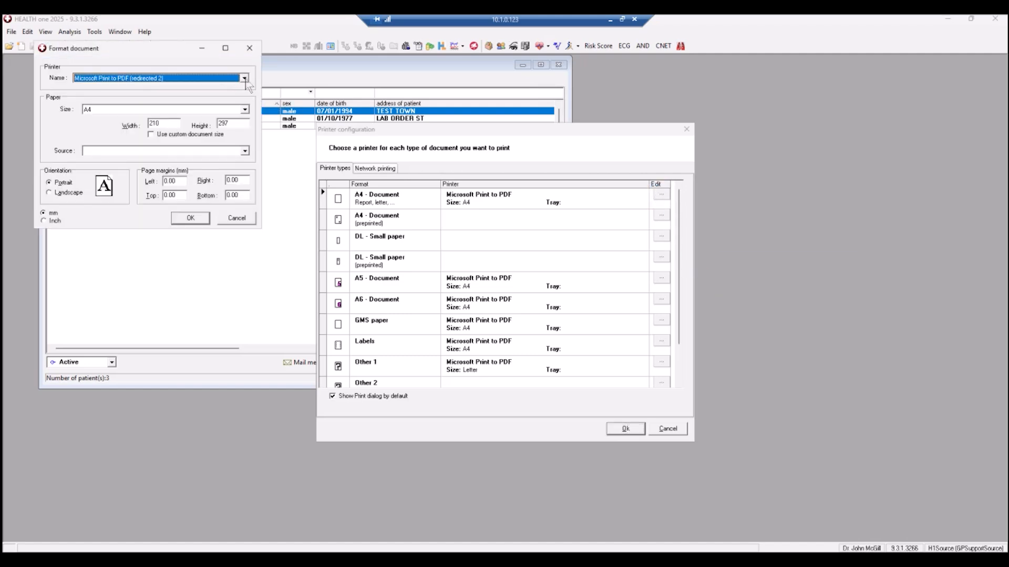
{"action": "left_click", "coordinate": [190, 217]}
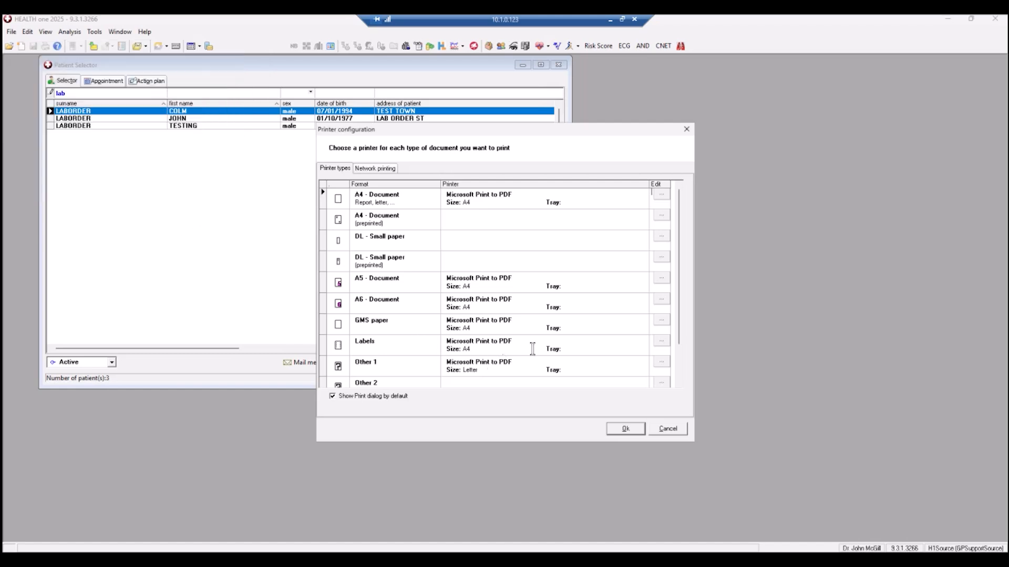
- Check the printer assigned to Labels without changing it and accept the printer configuration
{"action": "left_click", "coordinate": [665, 343]}
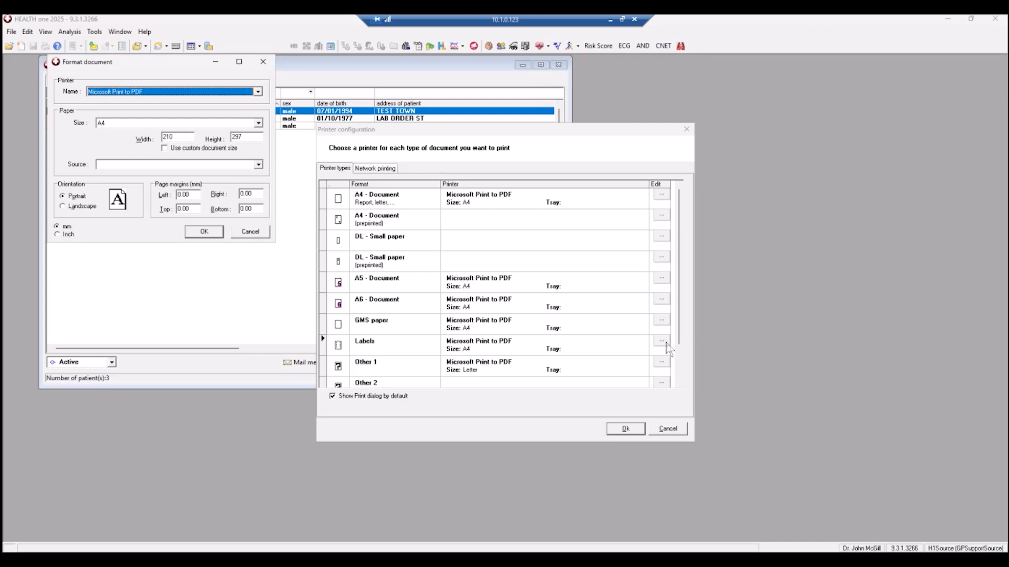
{"action": "left_click", "coordinate": [250, 231]}
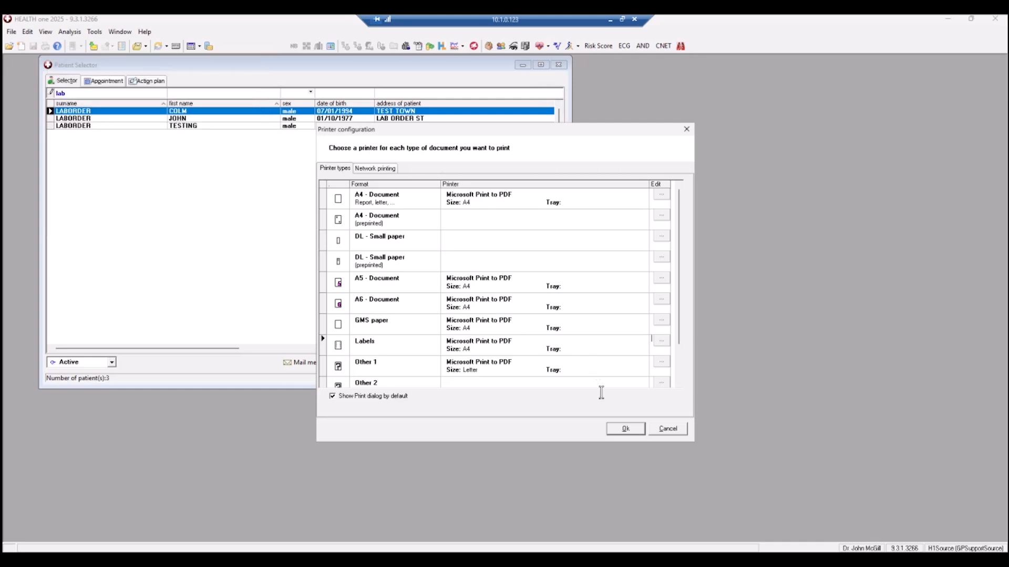
{"action": "left_click", "coordinate": [625, 429]}
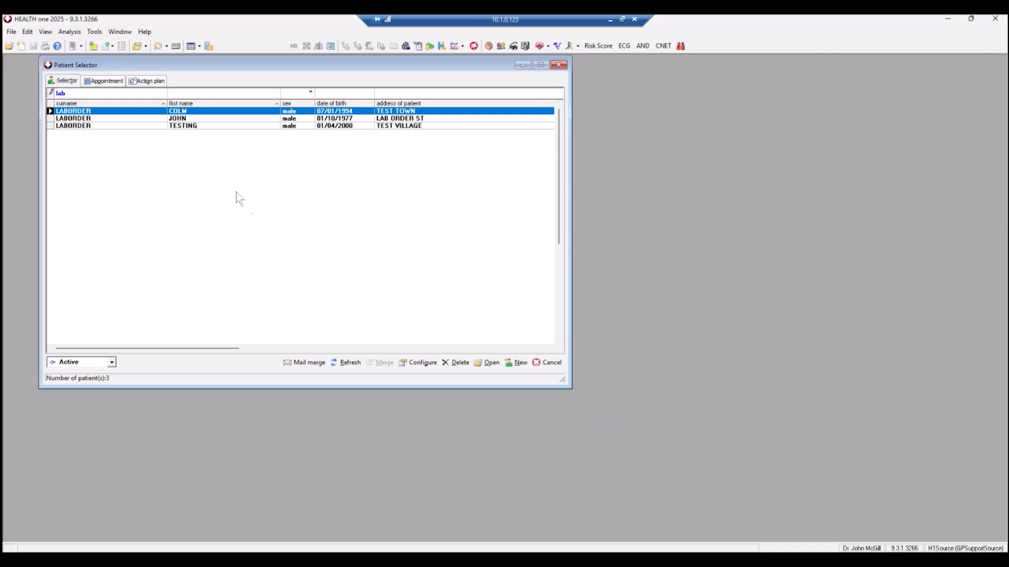
- Open the first patient's record in the selector and create a new contact transaction named lab
{"action": "double_click", "coordinate": [180, 114]}
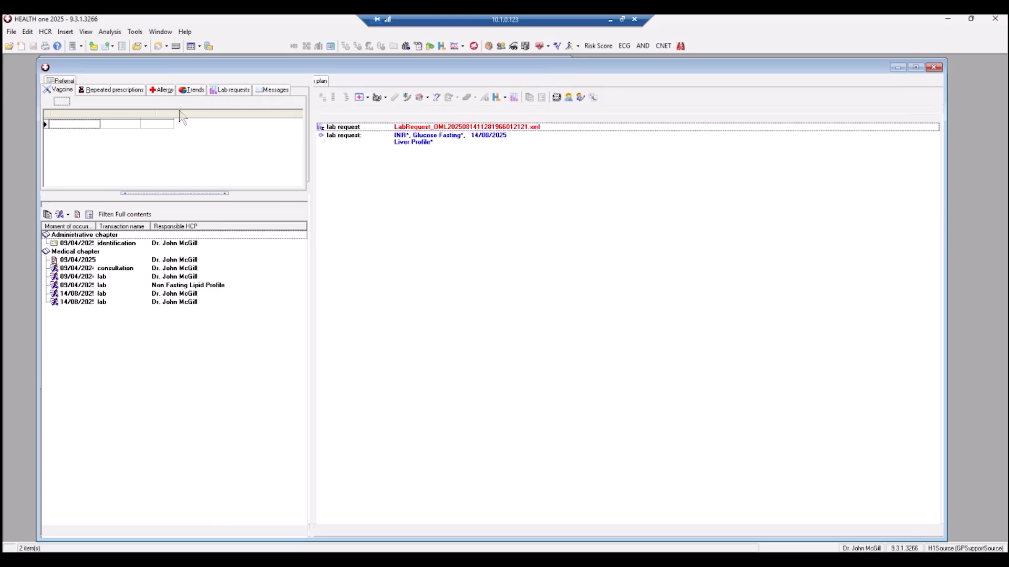
{"action": "left_click", "coordinate": [576, 378]}
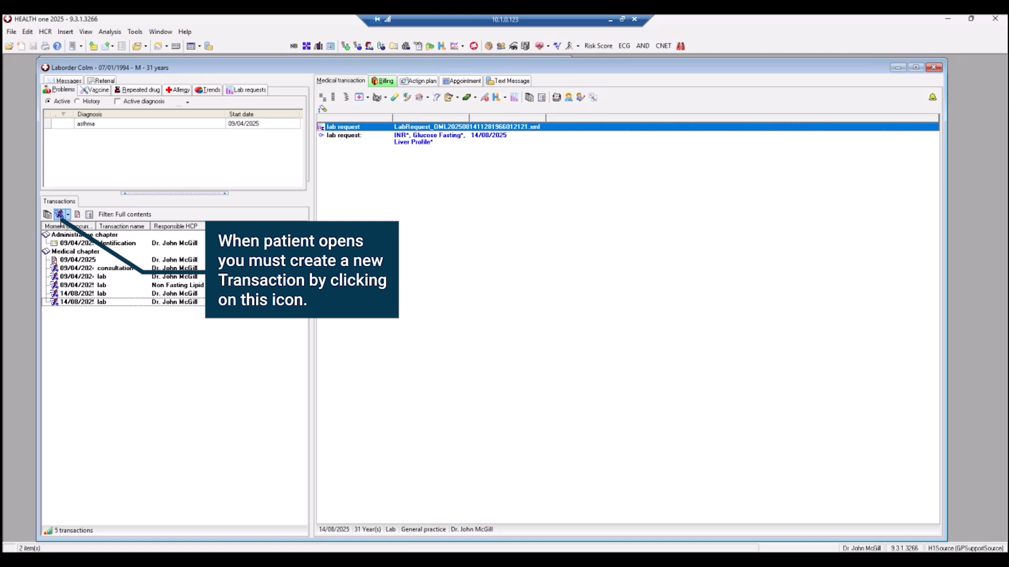
{"action": "left_click", "coordinate": [59, 216]}
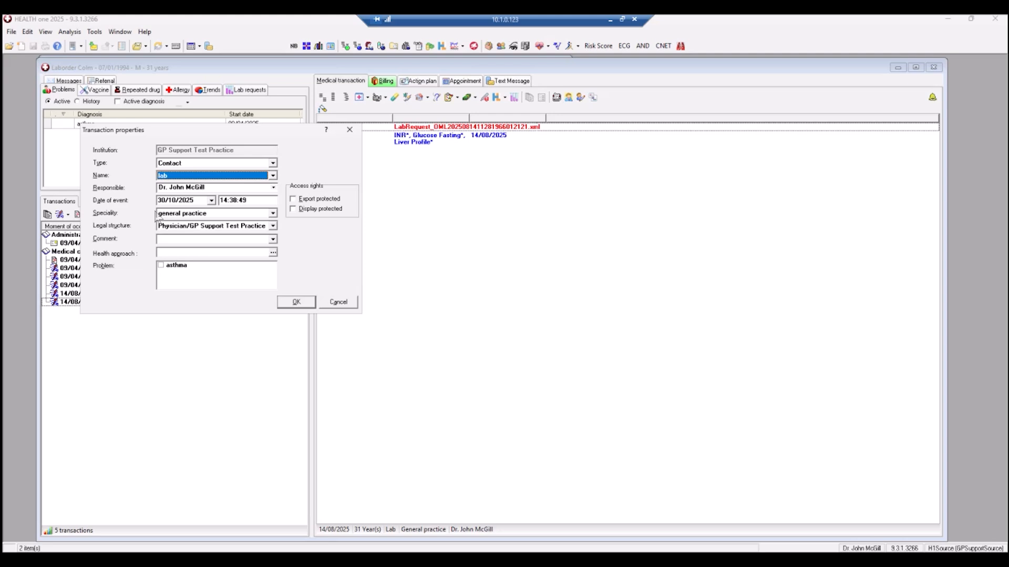
{"action": "left_click", "coordinate": [295, 301]}
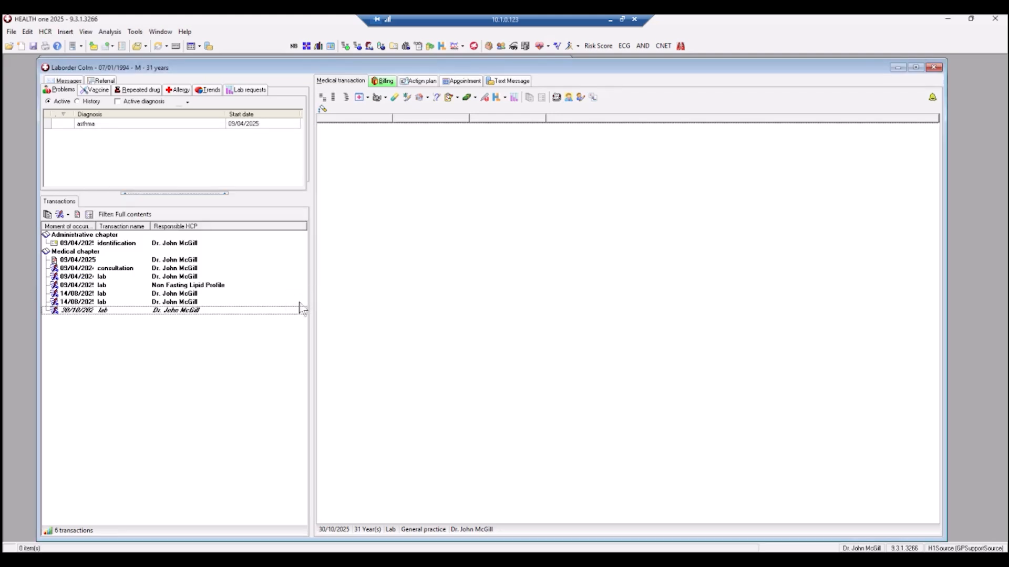
{"action": "left_click", "coordinate": [513, 98]}
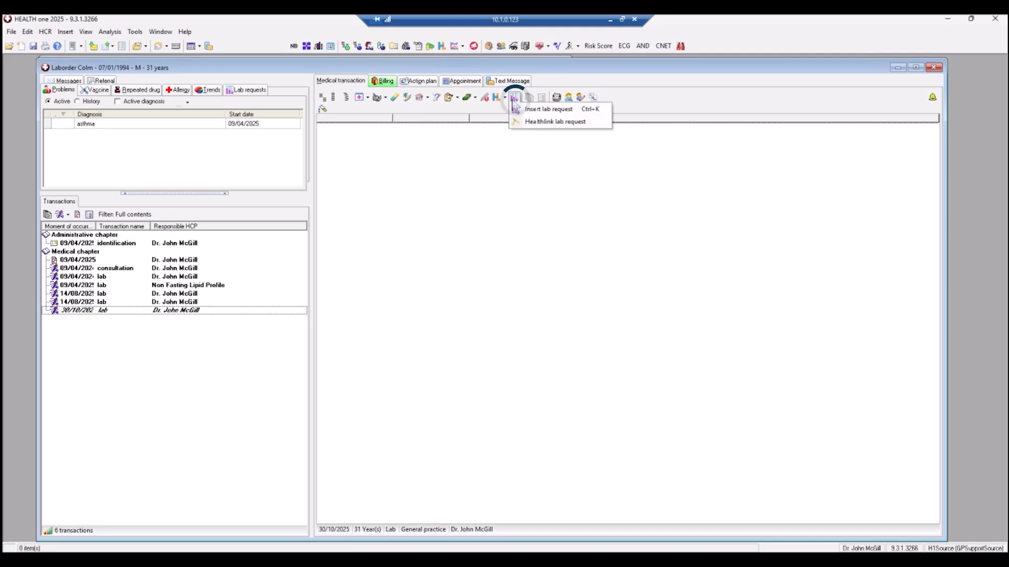
{"action": "key", "text": "Down"}
{"action": "key", "text": "Down"}
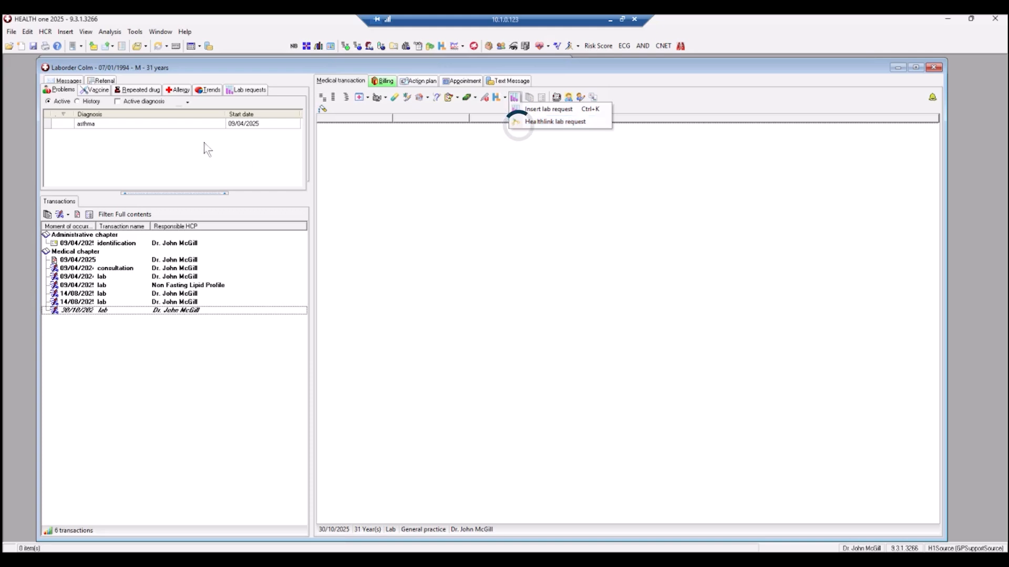
- Start a Healthlink lab order to Beaumont Hospital with the first listed referring doctor, creating the patient as new
{"action": "left_click", "coordinate": [246, 90]}
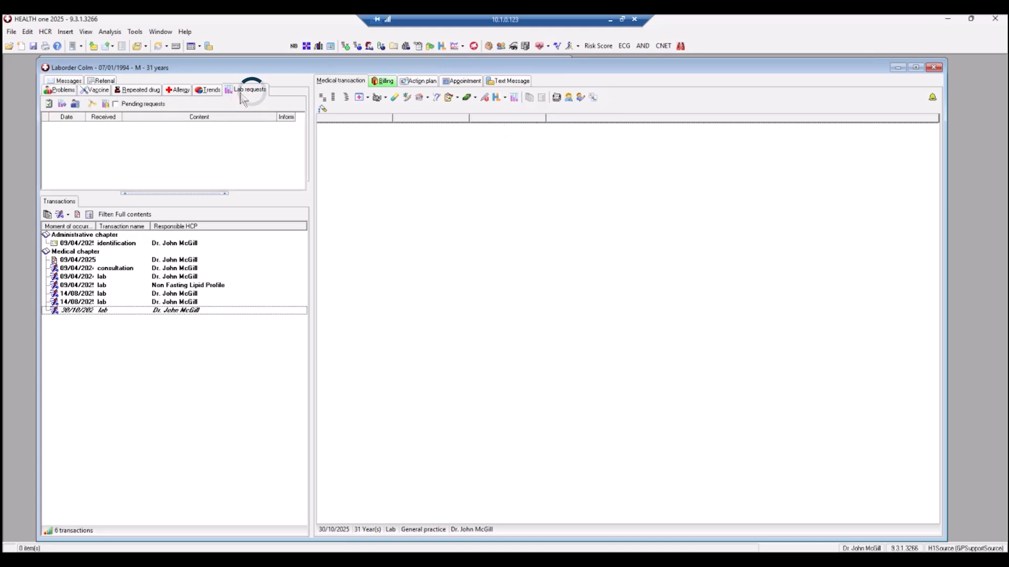
{"action": "left_click", "coordinate": [92, 104]}
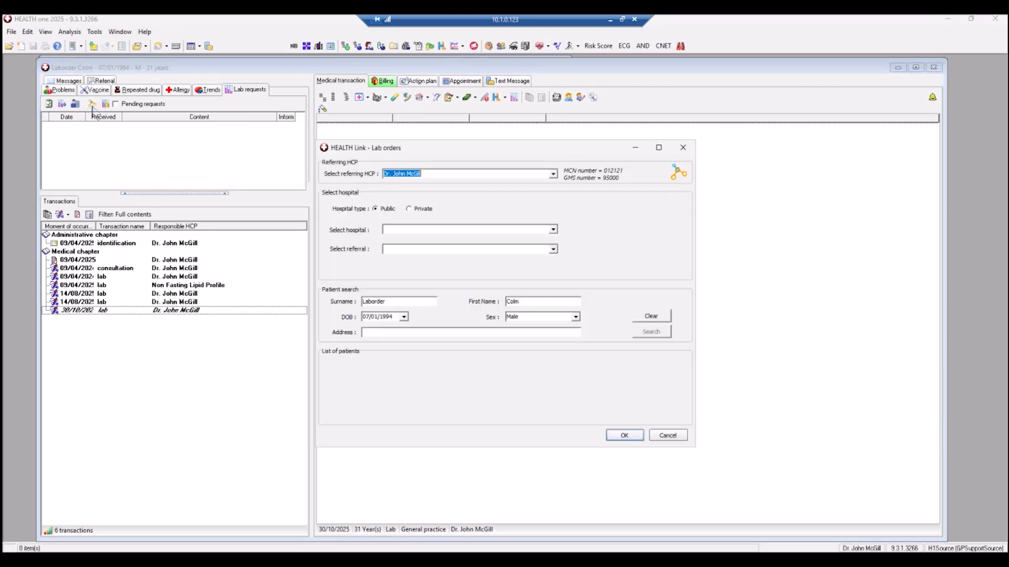
{"action": "left_click", "coordinate": [553, 175]}
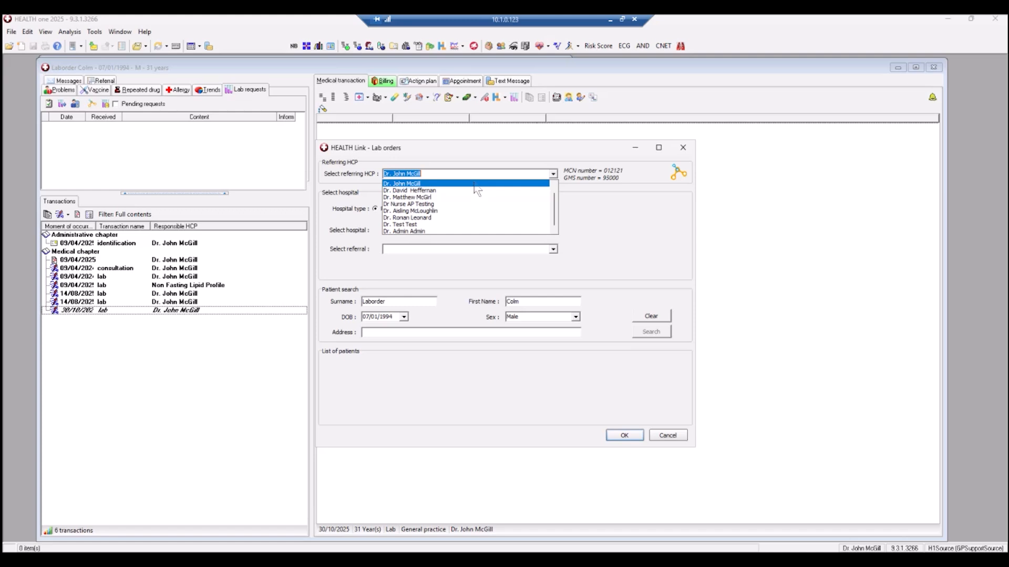
{"action": "left_click", "coordinate": [475, 184]}
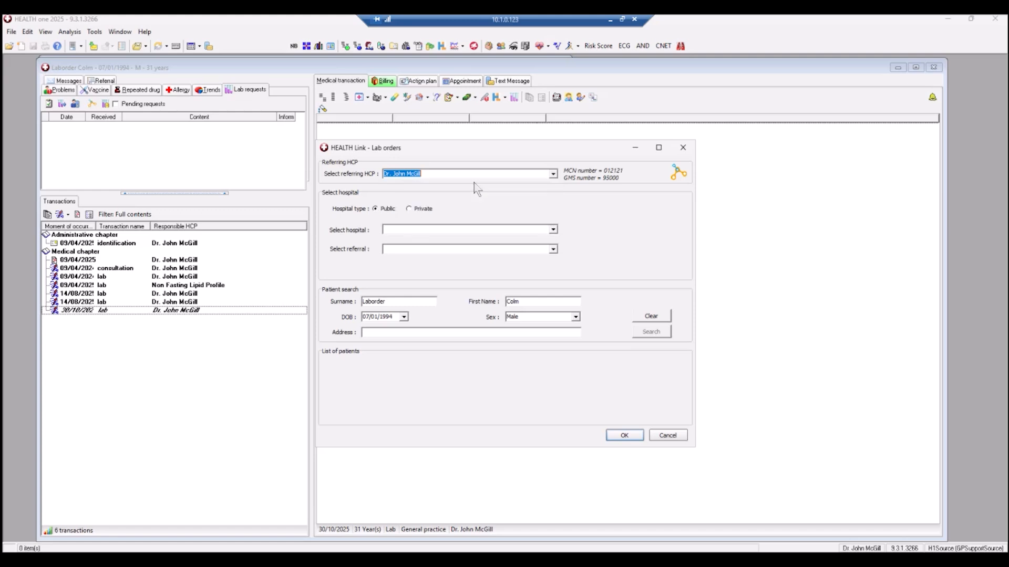
{"action": "left_click", "coordinate": [553, 230]}
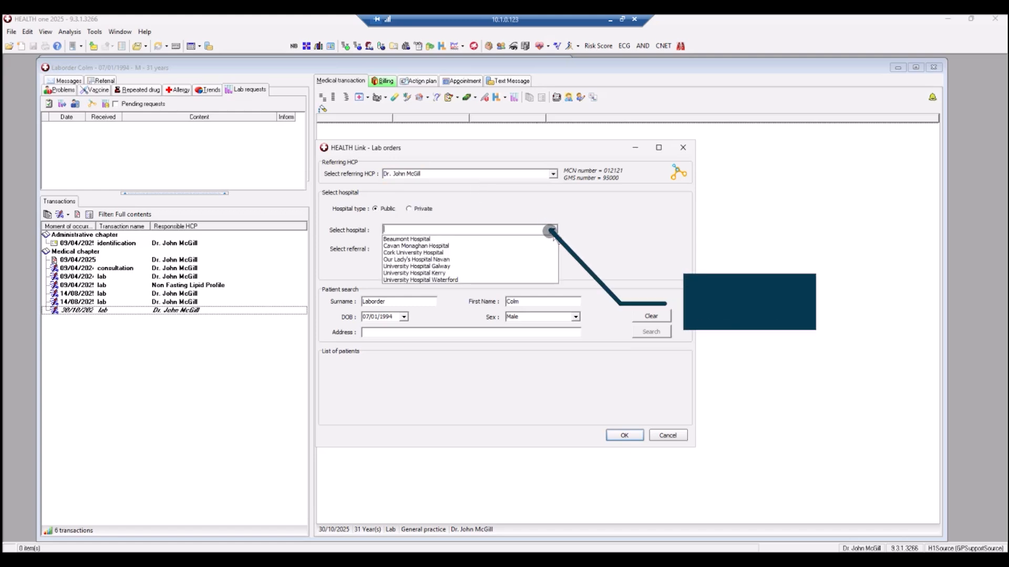
{"action": "left_click", "coordinate": [480, 241]}
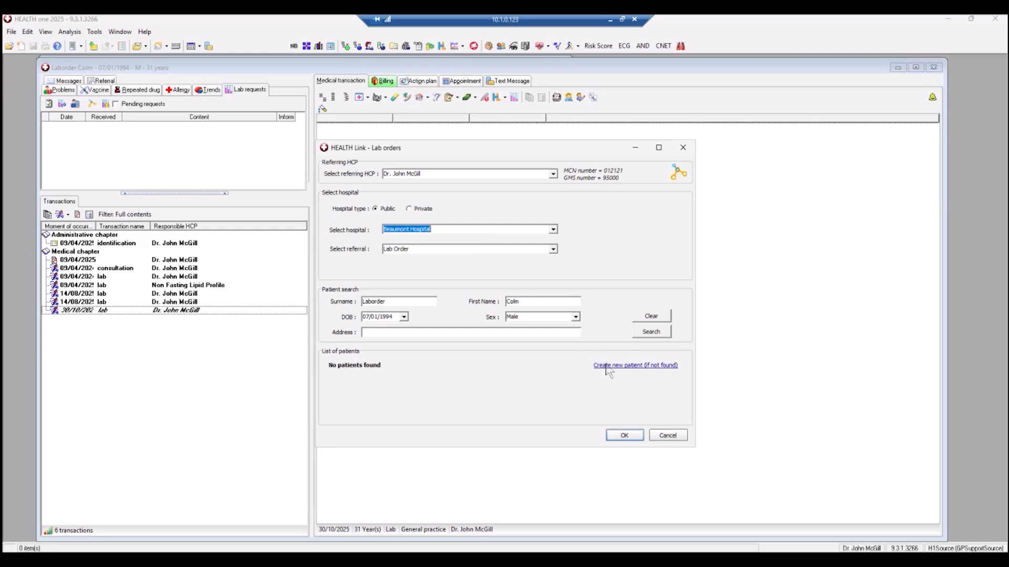
{"action": "left_click", "coordinate": [610, 368]}
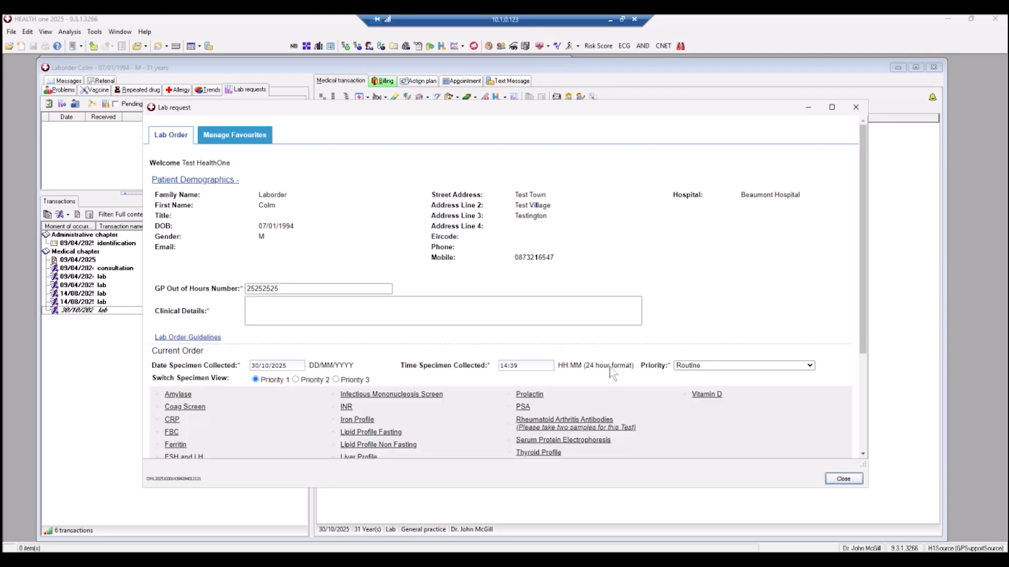
- Fill in the lab order's clinical details with "clinical details entered here"
{"action": "left_click", "coordinate": [327, 288]}
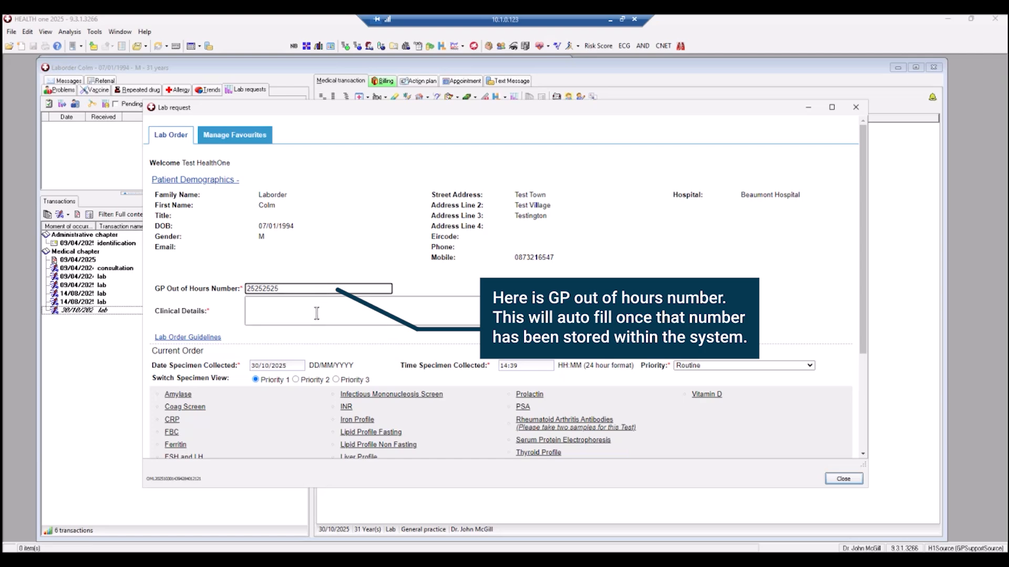
{"action": "left_click", "coordinate": [312, 308]}
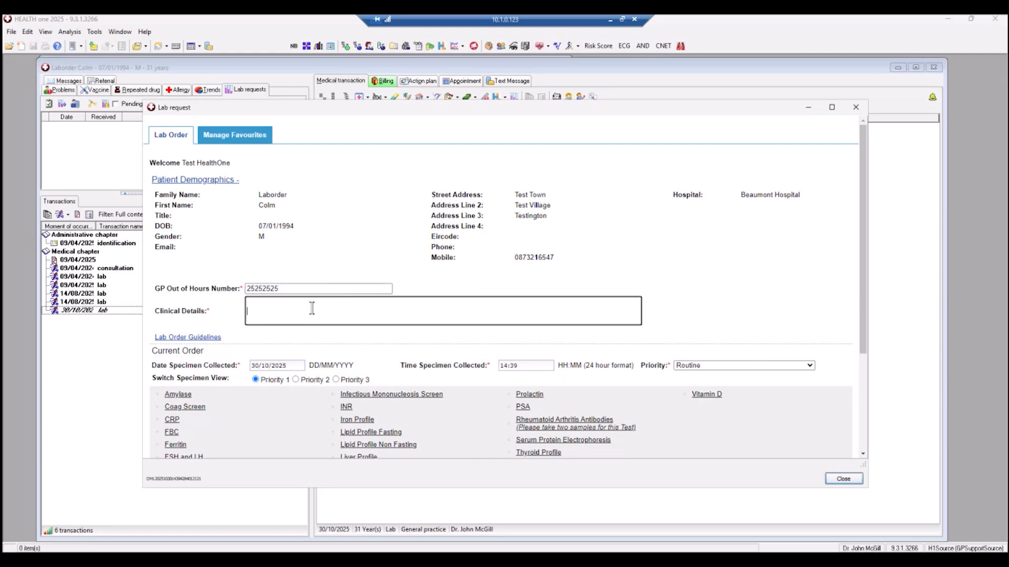
{"action": "type", "text": "clinical detail"}
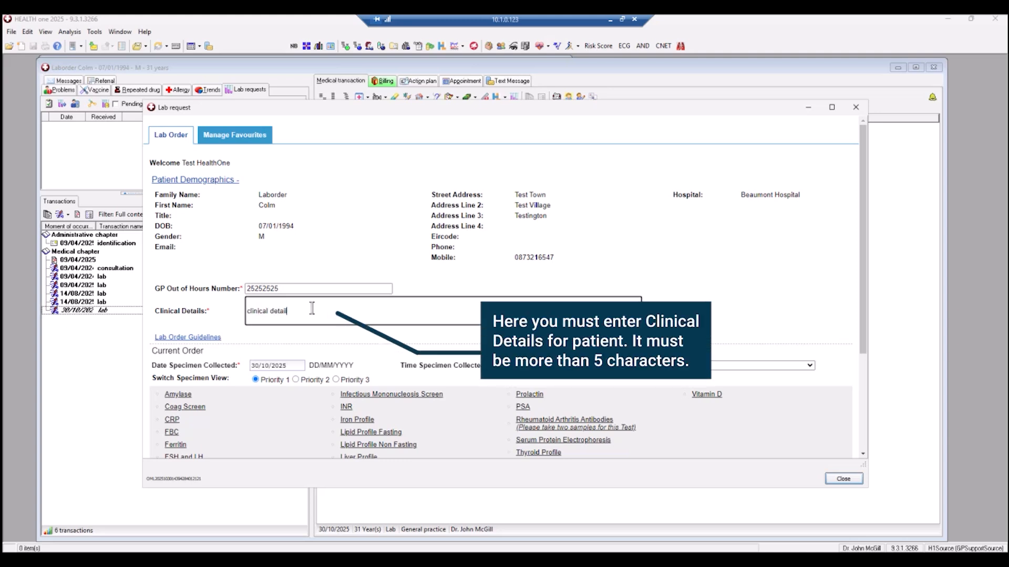
{"action": "type", "text": "s entere"}
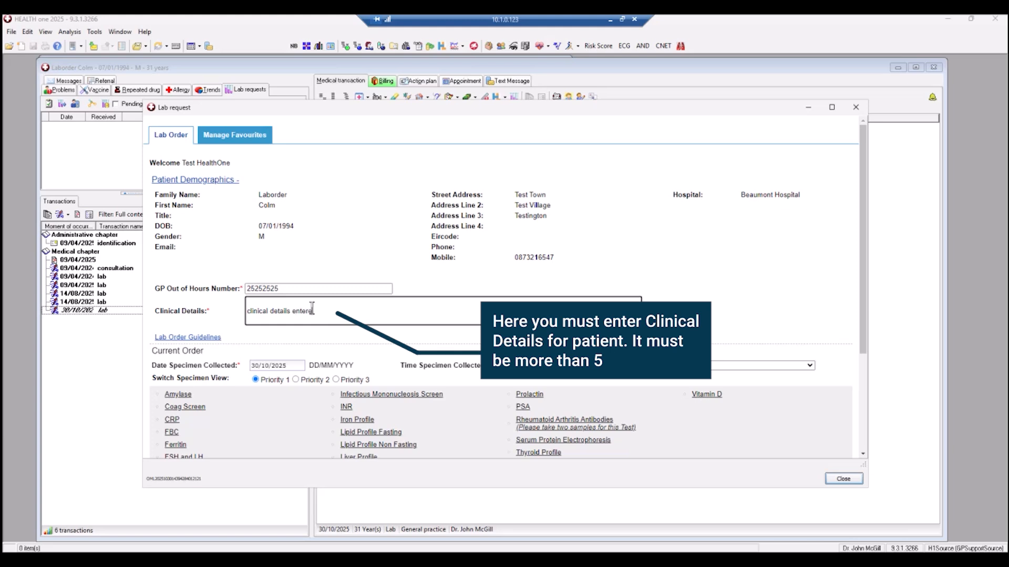
{"action": "type", "text": "d here"}
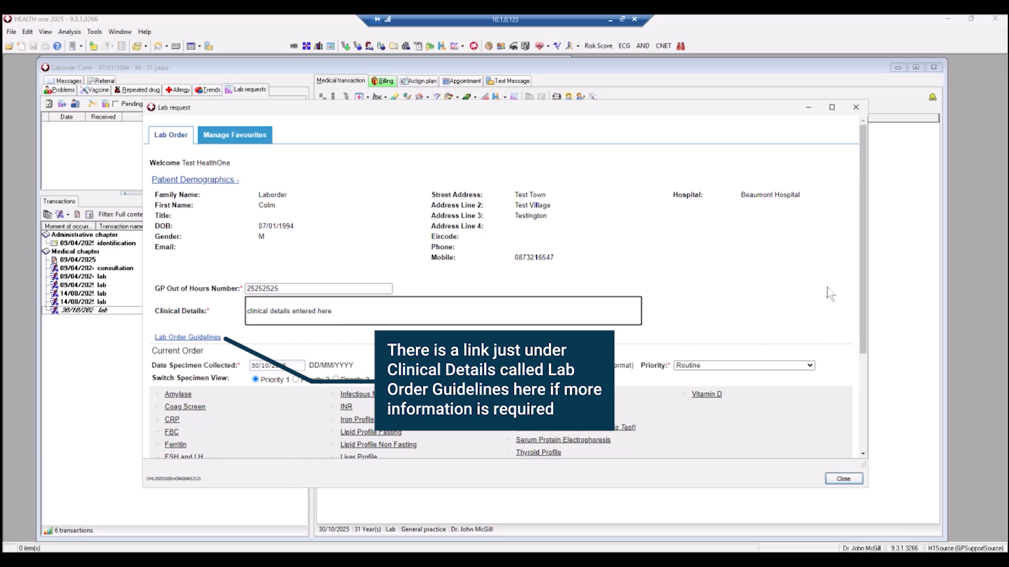
- Set the specimen collection time to 14:25 and the lab order's priority to Urgent
{"action": "left_click_drag", "start_coordinate": [863, 310], "coordinate": [874, 387]}
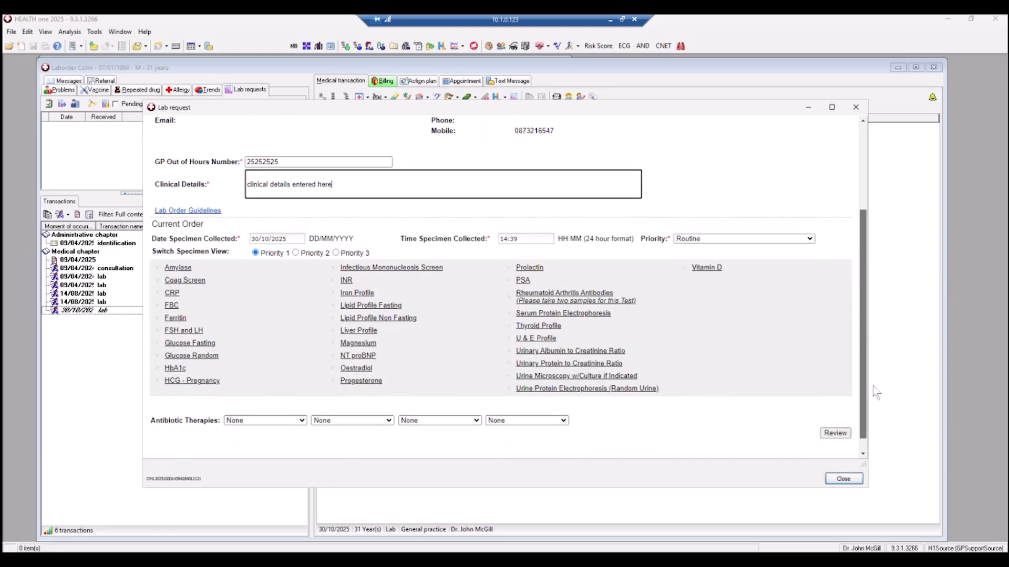
{"action": "left_click", "coordinate": [289, 241]}
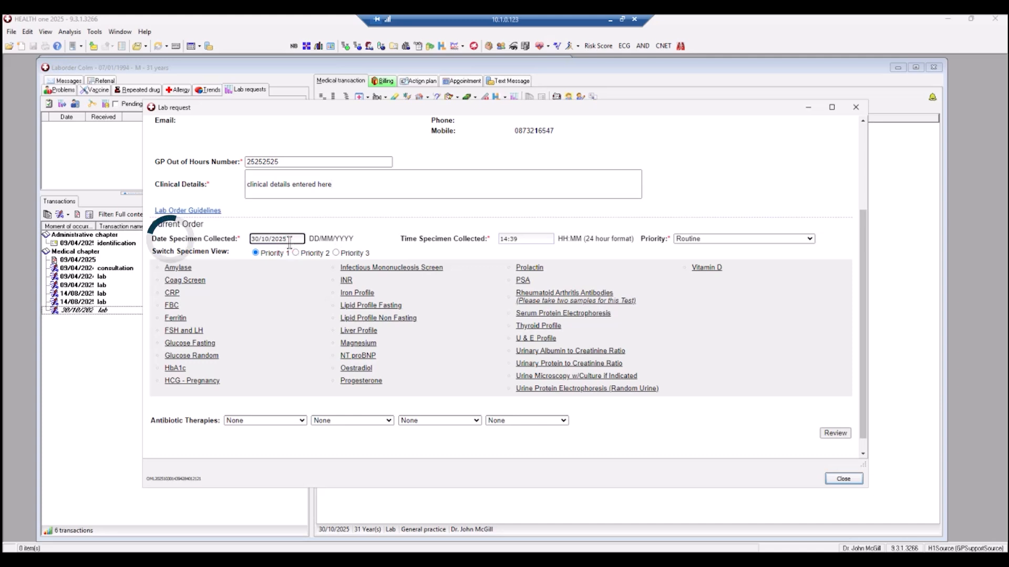
{"action": "left_click", "coordinate": [522, 239]}
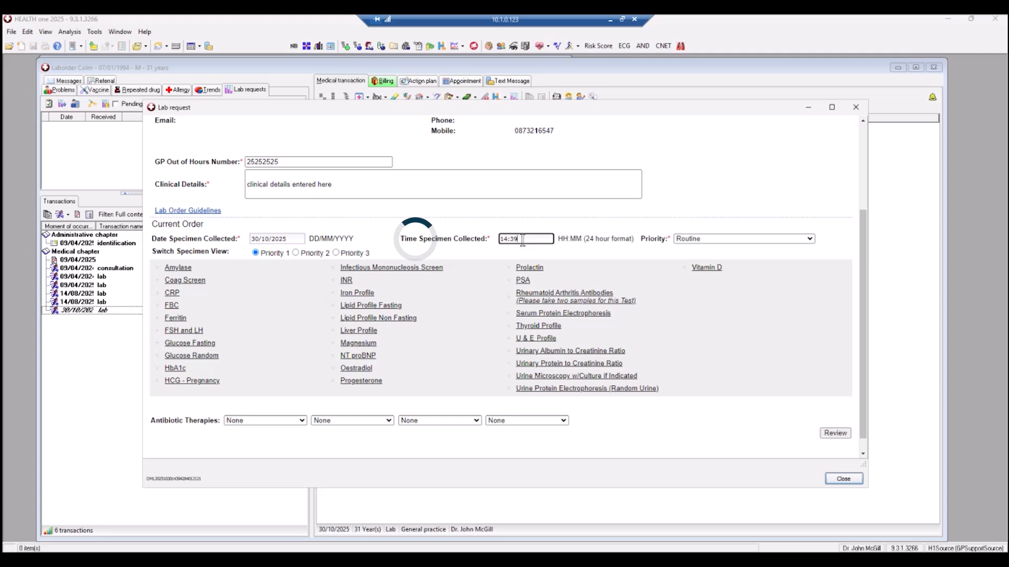
{"action": "key", "text": "BackSpace"}
{"action": "key", "text": "BackSpace"}
{"action": "type", "text": "25"}
{"action": "left_click", "coordinate": [749, 240]}
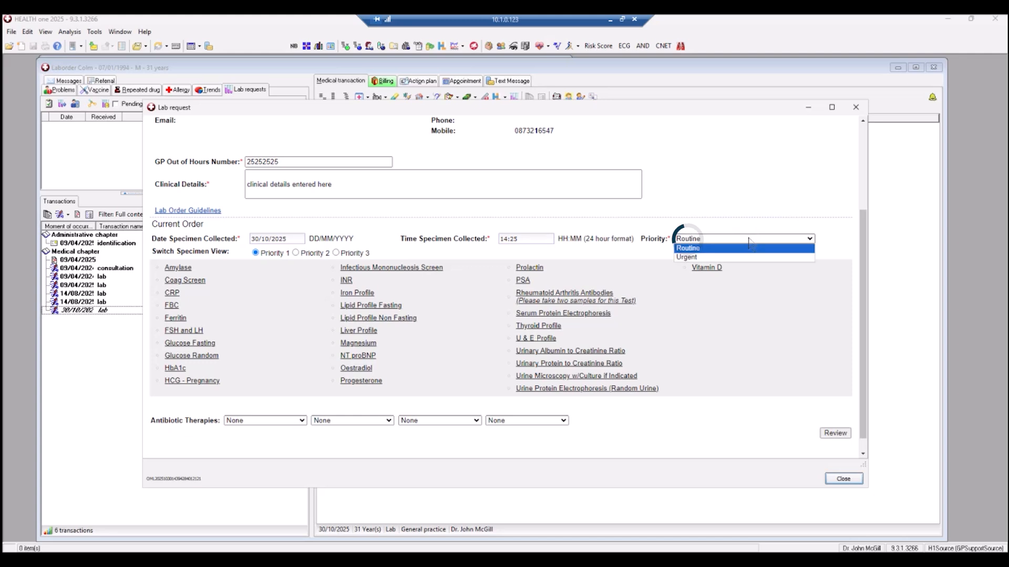
{"action": "left_click", "coordinate": [697, 258]}
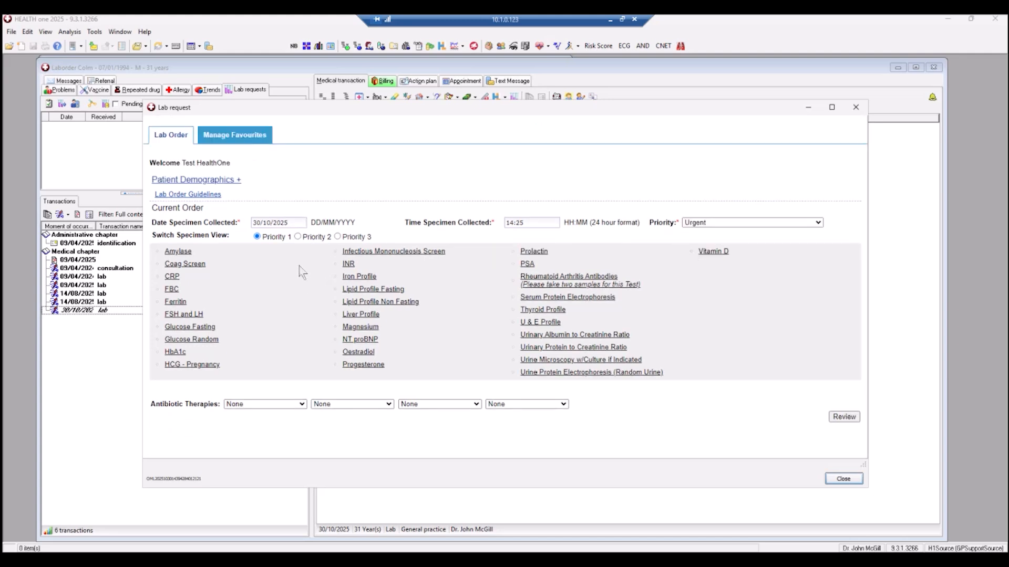
- Review the tests offered in the Priority 2 and Priority 3 specimen views, then return to Priority 1
{"action": "left_click", "coordinate": [298, 237]}
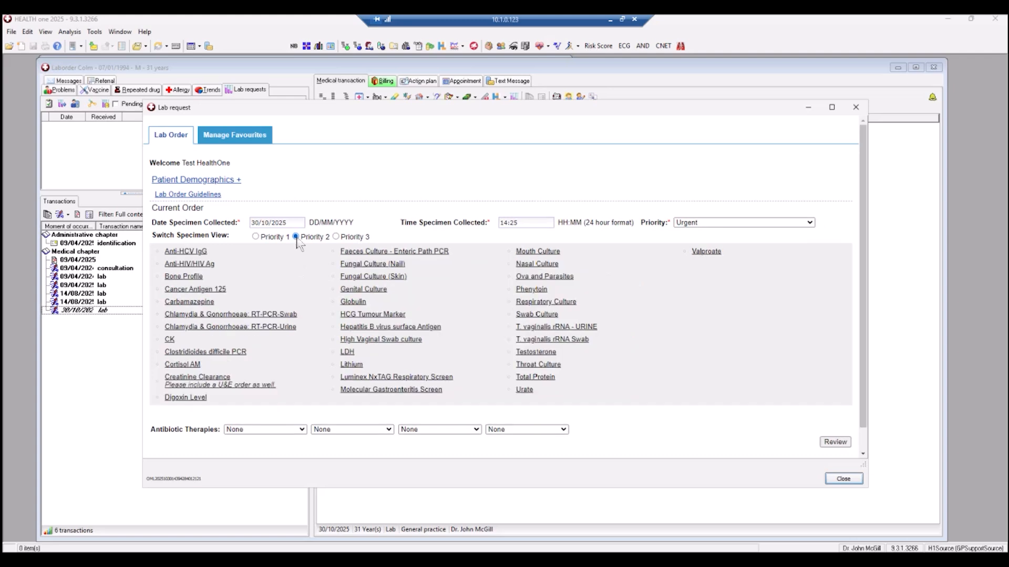
{"action": "left_click", "coordinate": [336, 237]}
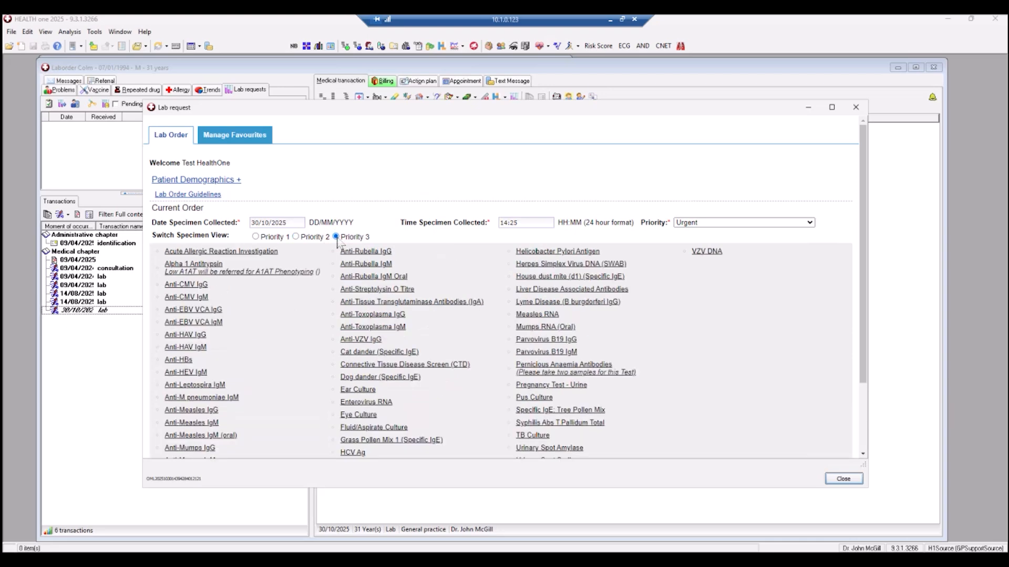
{"action": "left_click_drag", "start_coordinate": [863, 355], "coordinate": [868, 412]}
{"action": "scroll", "coordinate": [867, 410], "scroll_direction": "up", "scroll_amount": 1}
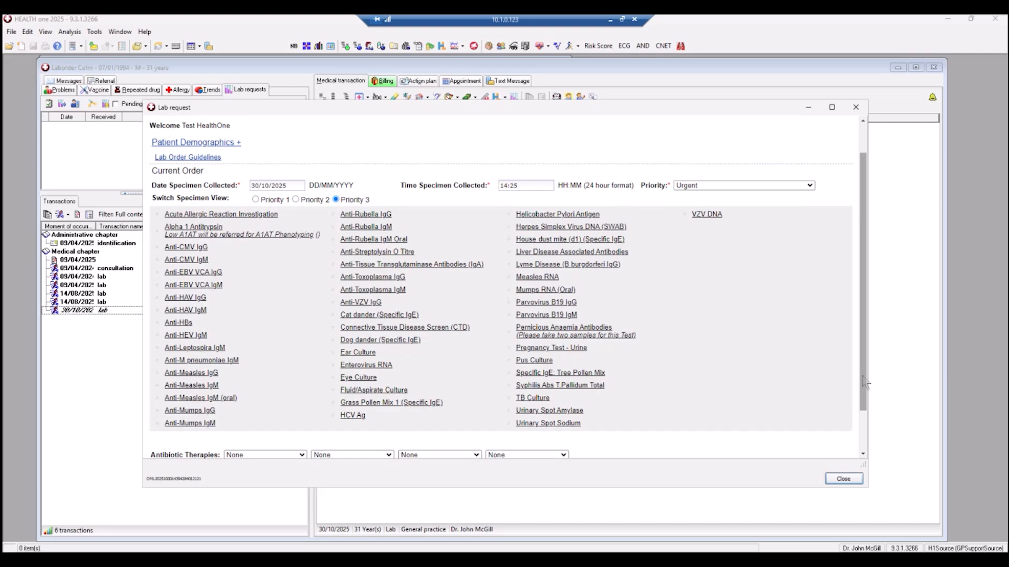
{"action": "left_click", "coordinate": [256, 201]}
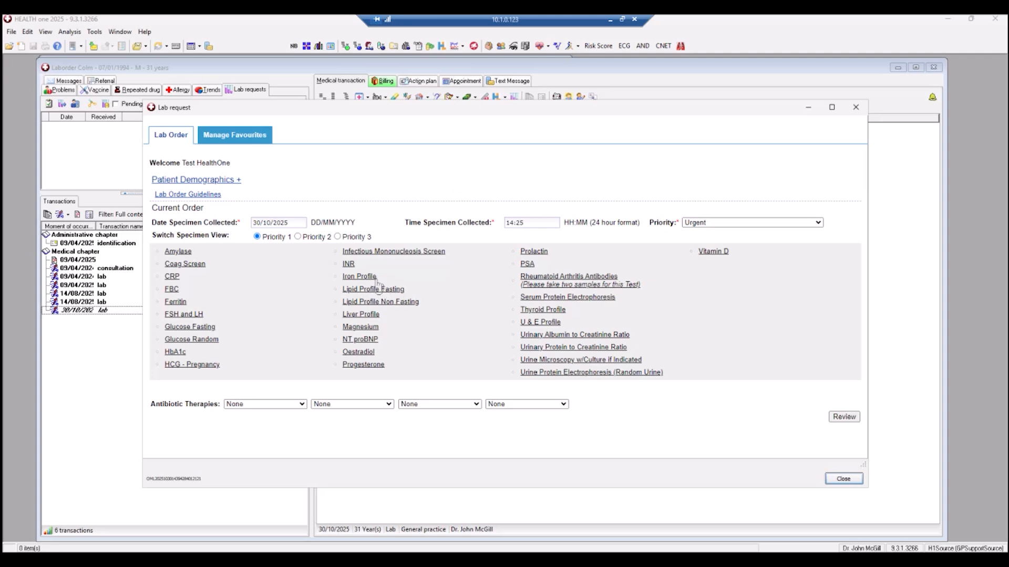
- Add the INR test with Warfarin as the oral anticoagulant, plus the FBC and Liver Profile tests, to the lab order
{"action": "left_click", "coordinate": [349, 264]}
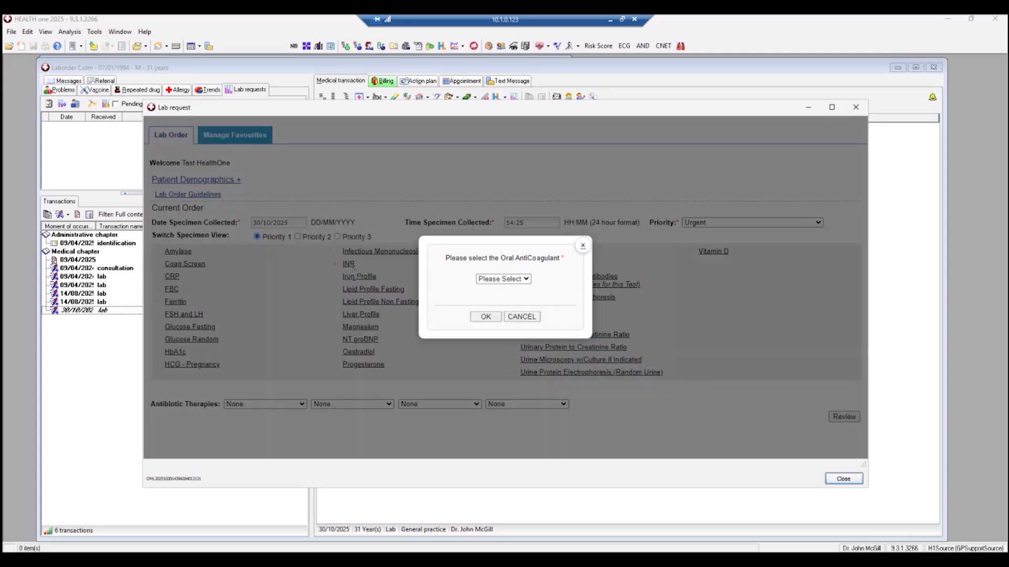
{"action": "left_click", "coordinate": [527, 282]}
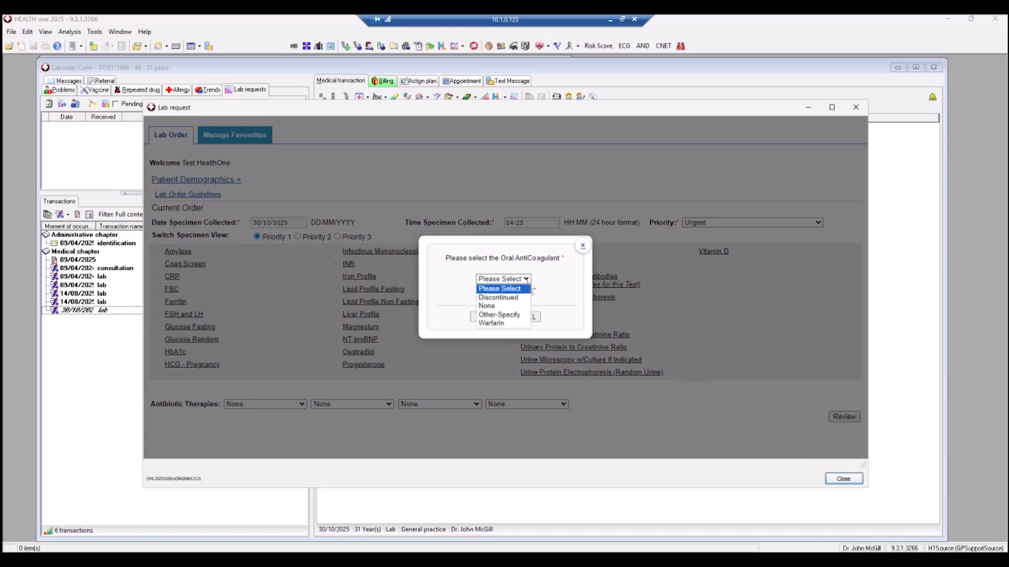
{"action": "left_click", "coordinate": [494, 323]}
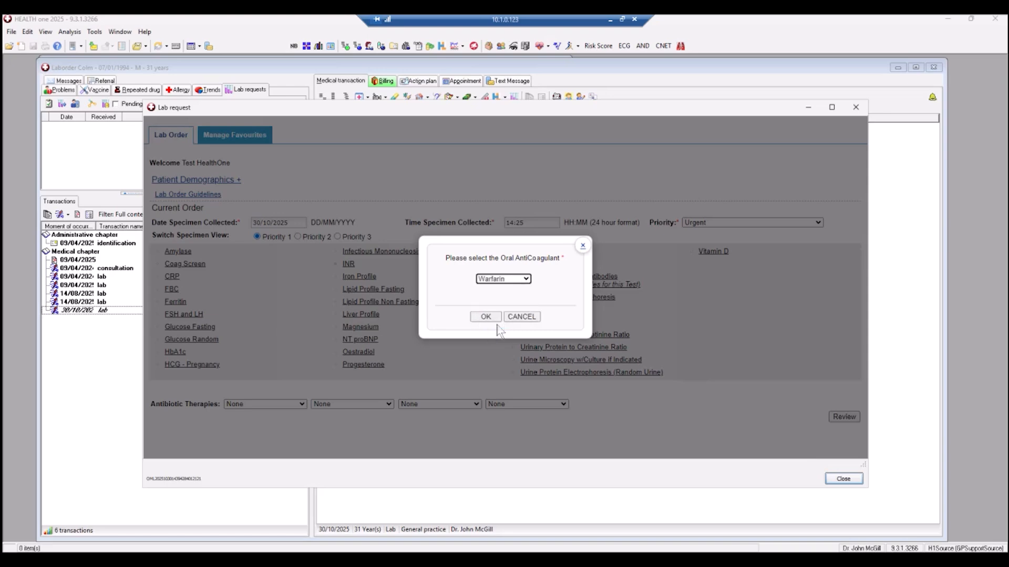
{"action": "left_click", "coordinate": [486, 317]}
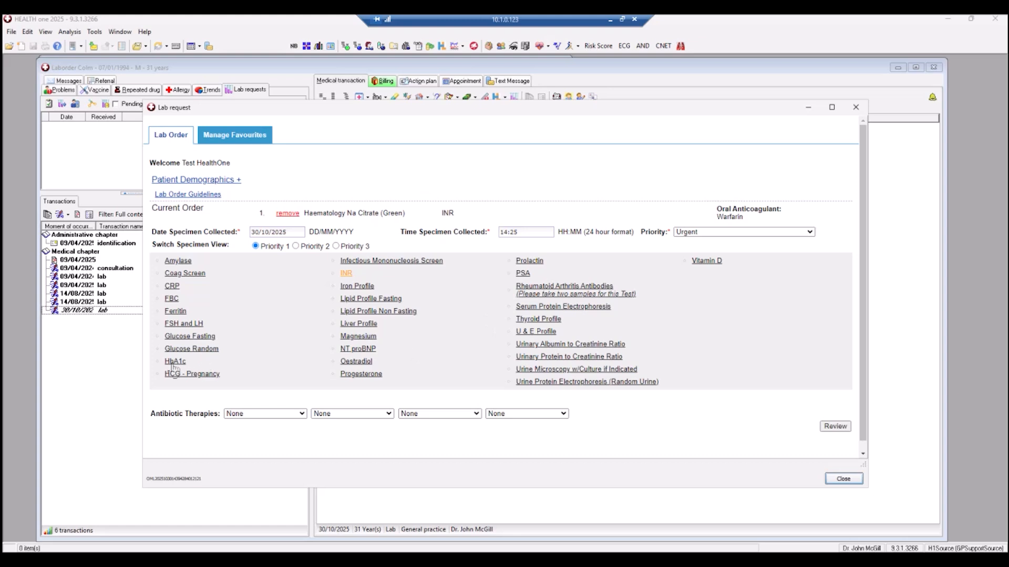
{"action": "left_click", "coordinate": [172, 298]}
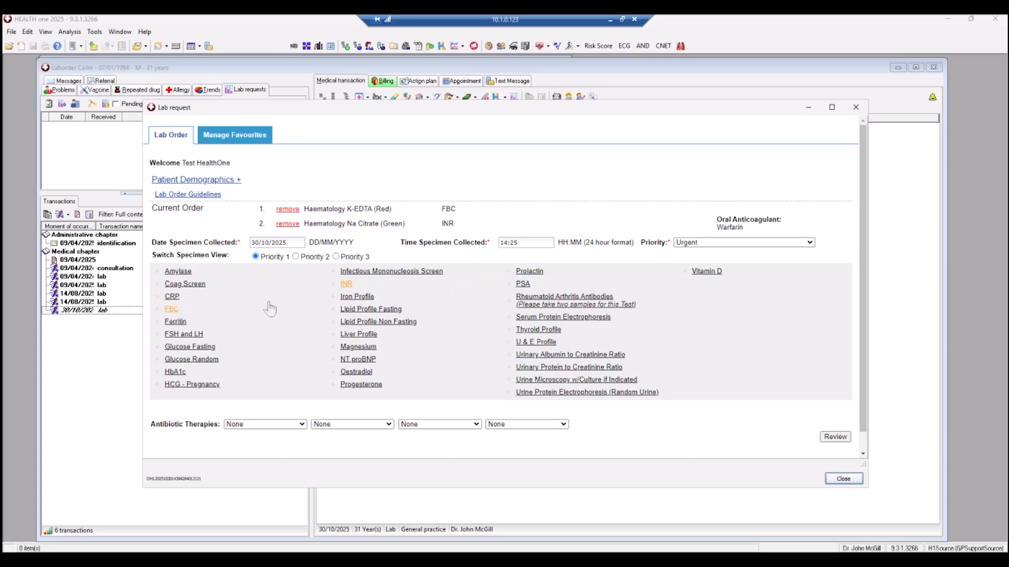
{"action": "left_click", "coordinate": [353, 337]}
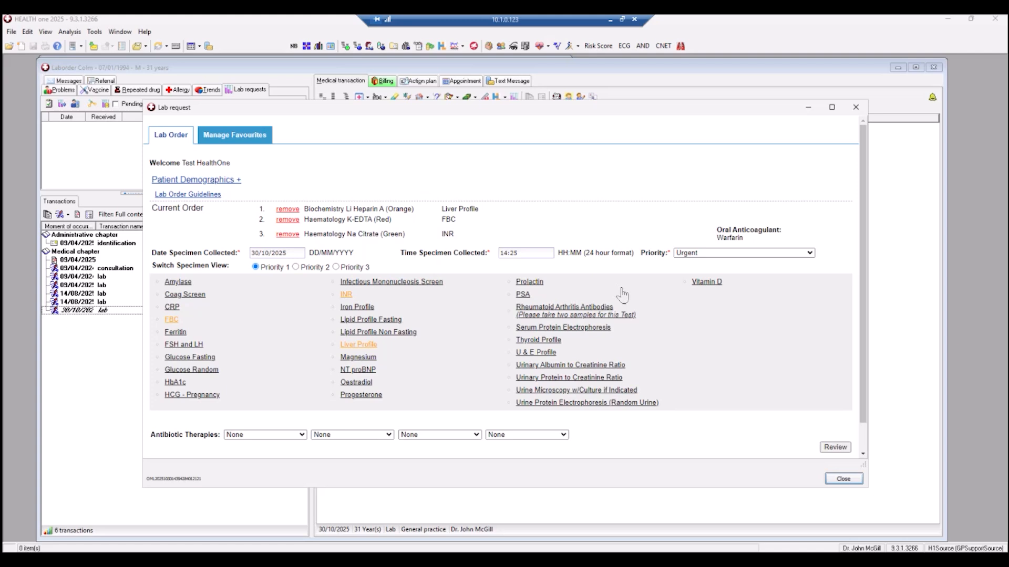
- Review the lab order, amend its tests by adding U & E Profile, and return to the order review
{"action": "left_click", "coordinate": [836, 449]}
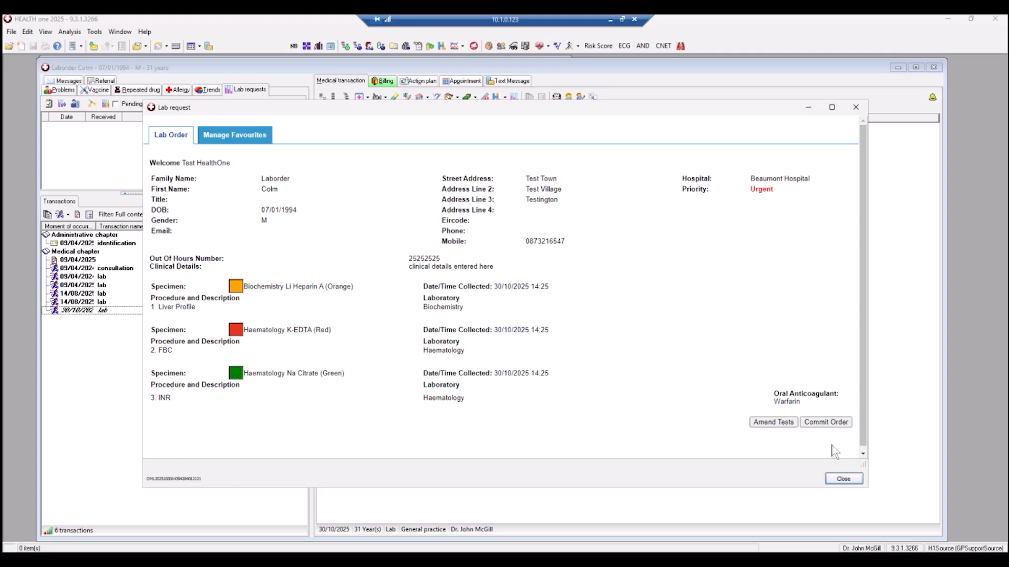
{"action": "left_click", "coordinate": [775, 424]}
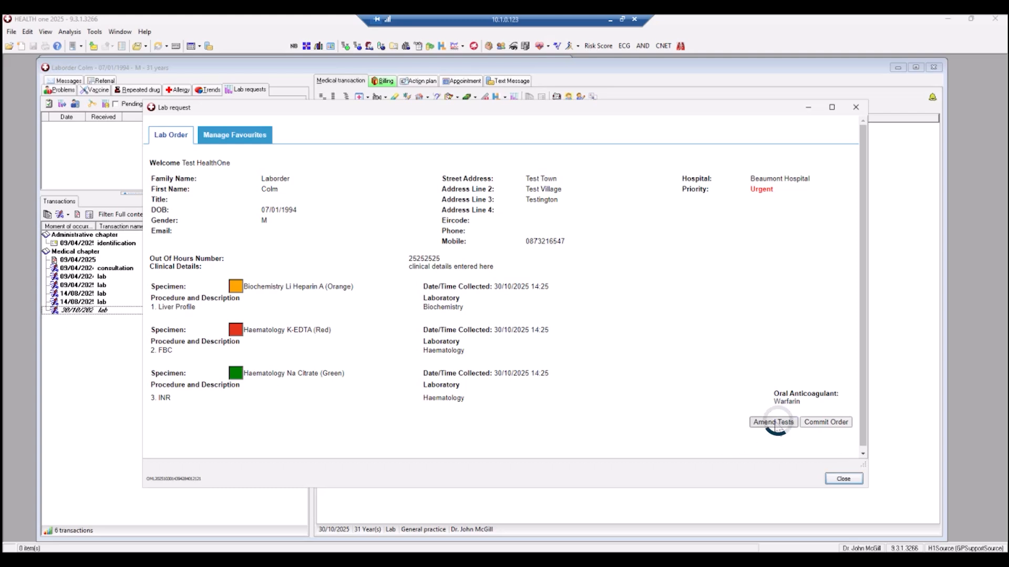
{"action": "left_click", "coordinate": [775, 423]}
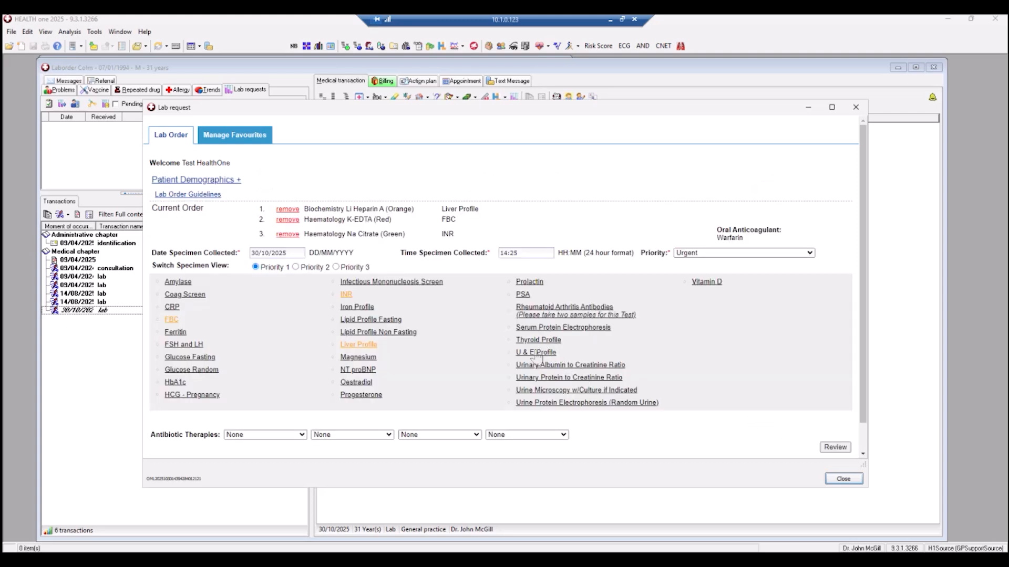
{"action": "left_click", "coordinate": [536, 353]}
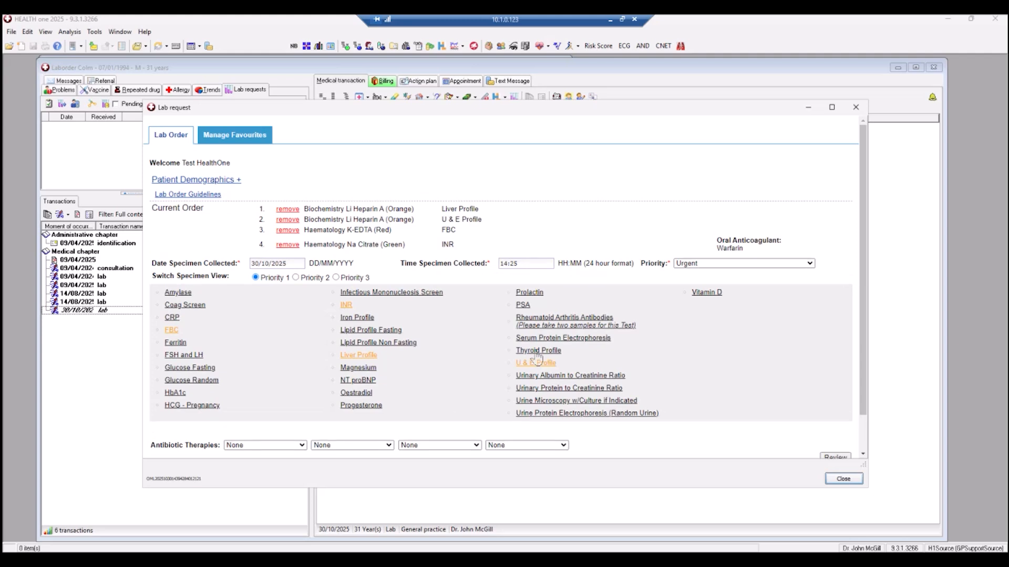
{"action": "scroll", "coordinate": [862, 367], "scroll_direction": "down", "scroll_amount": 1}
{"action": "scroll", "coordinate": [861, 384], "scroll_direction": "down", "scroll_amount": 3}
{"action": "left_click", "coordinate": [834, 417]}
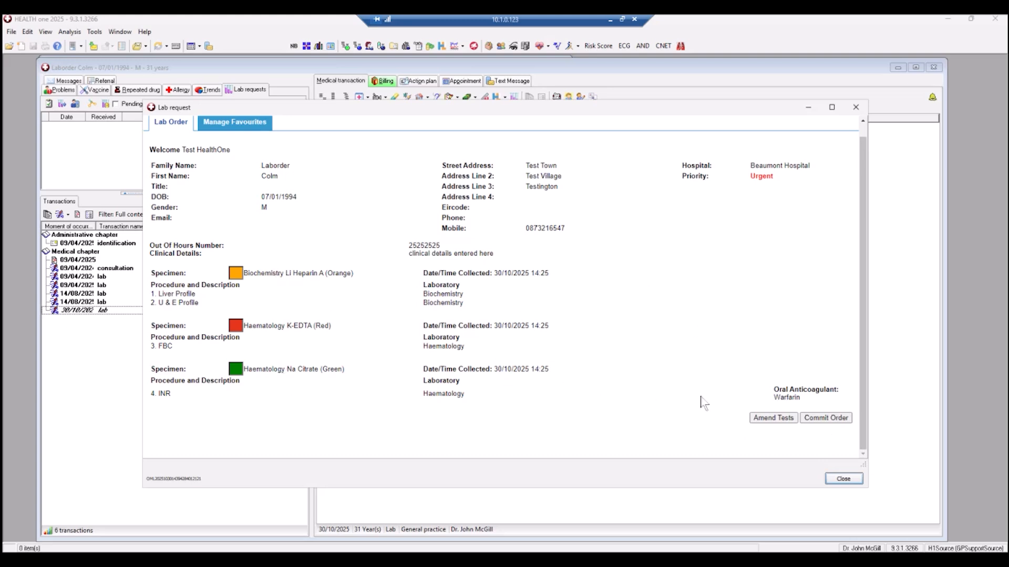
- Commit the lab order, acknowledge the required specimens, print the Lab Order Request and close the form
{"action": "left_click", "coordinate": [823, 419]}
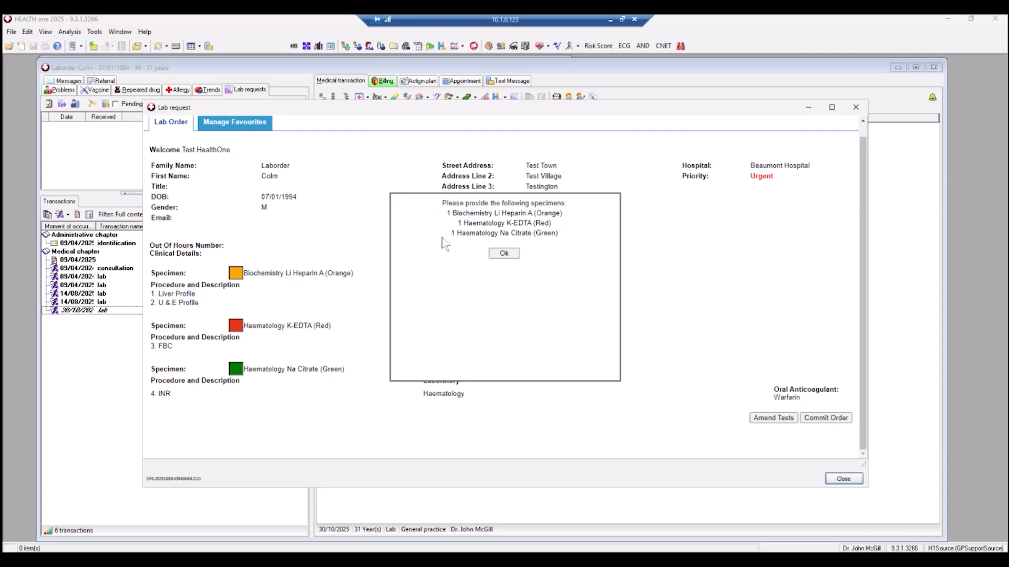
{"action": "left_click", "coordinate": [505, 254]}
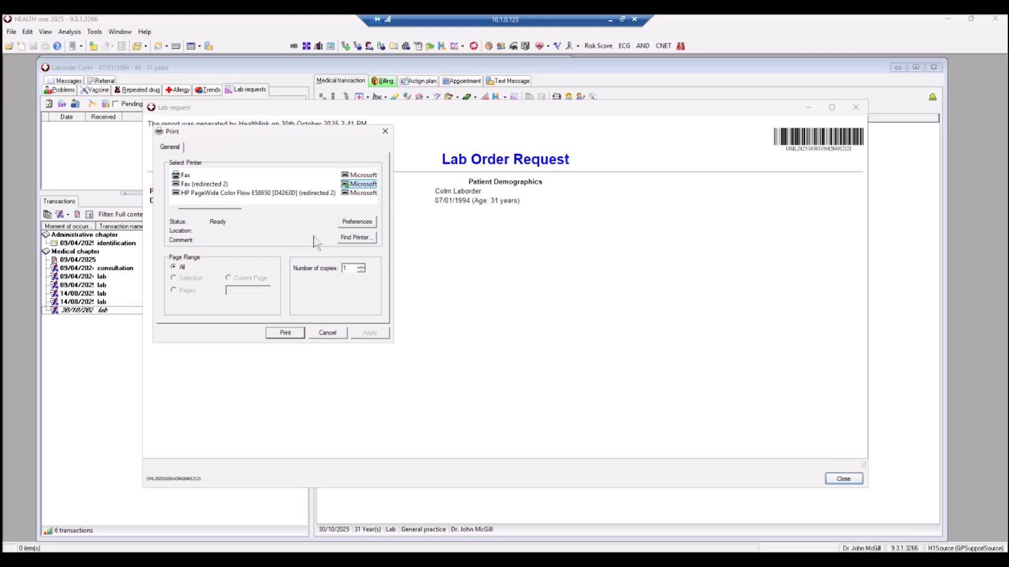
{"action": "left_click", "coordinate": [286, 335]}
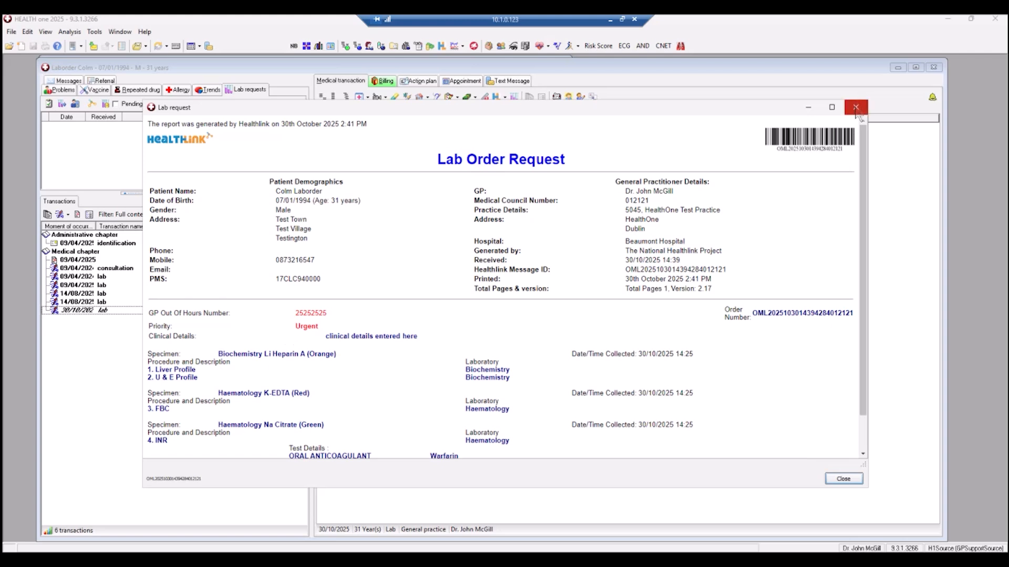
{"action": "left_click", "coordinate": [842, 480]}
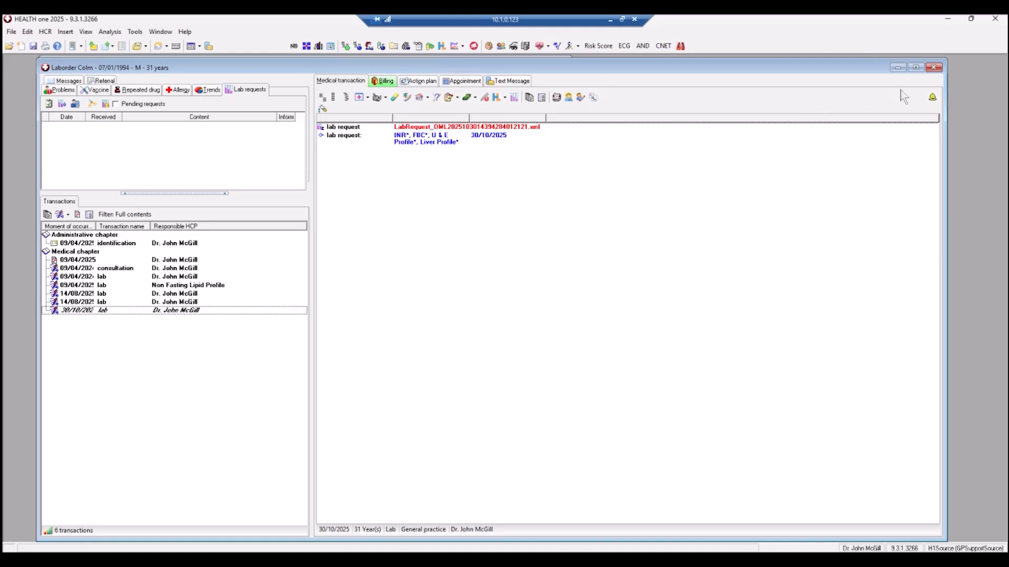
- View the stored lab request report from the transaction, then close the patient's record and save its changes
{"action": "double_click", "coordinate": [510, 135]}
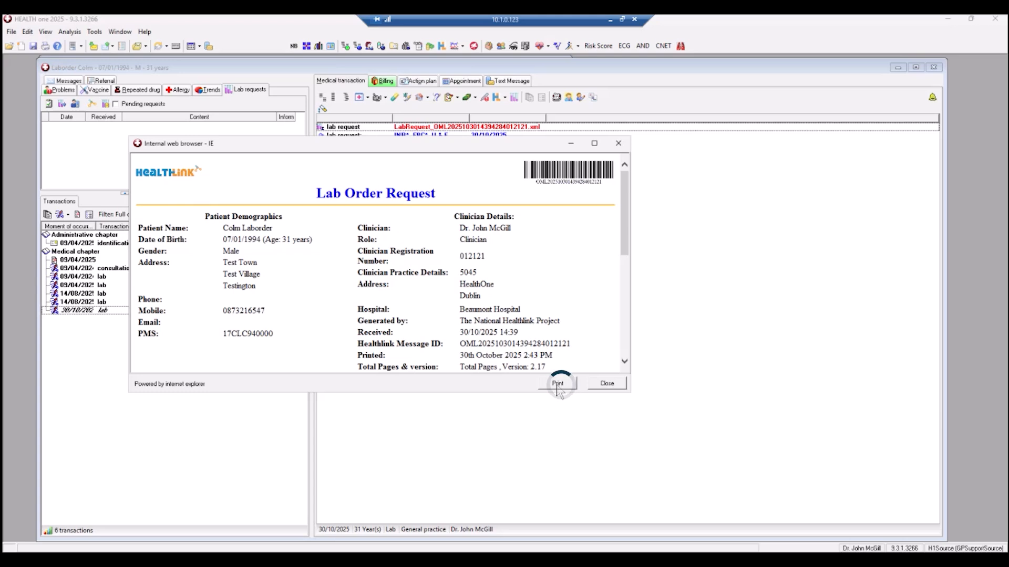
{"action": "left_click", "coordinate": [618, 143]}
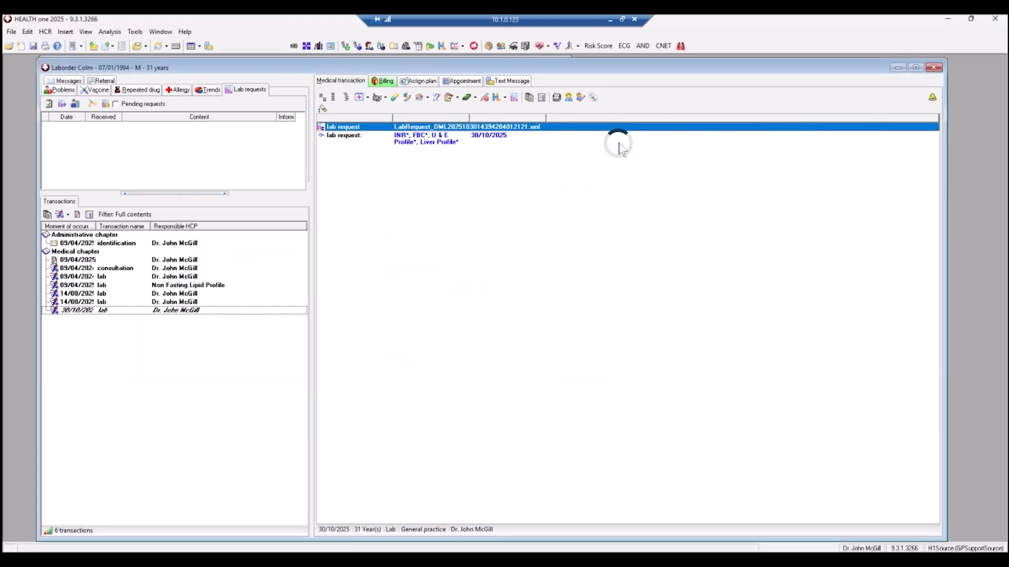
{"action": "left_click", "coordinate": [934, 68]}
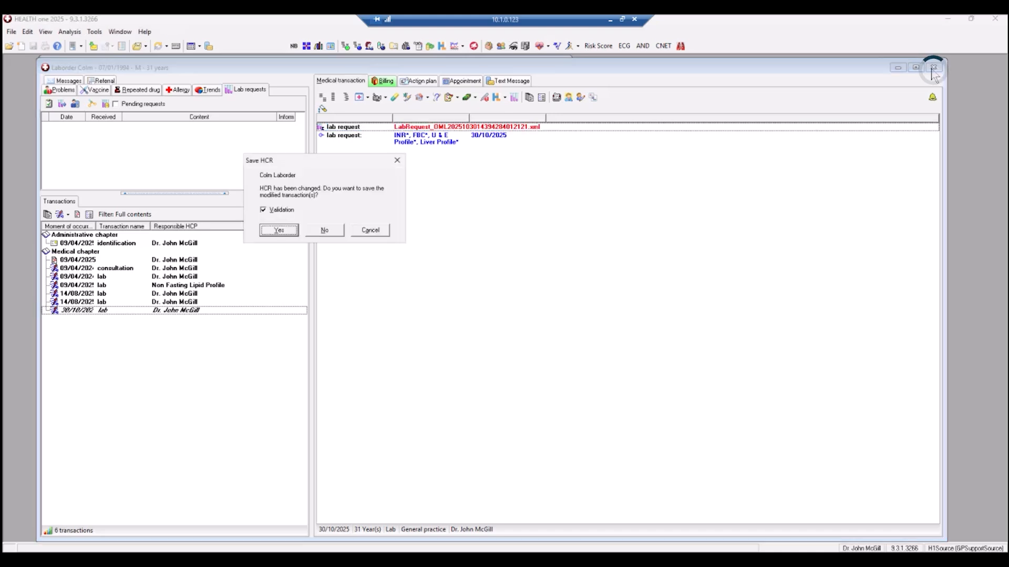
{"action": "left_click", "coordinate": [279, 231]}
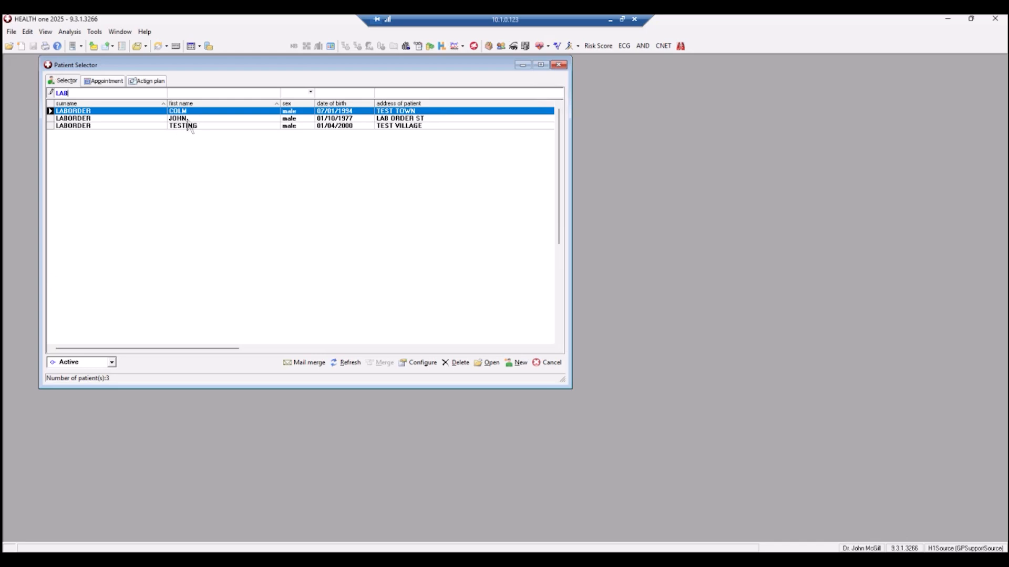
- Open the second listed test patient's record, dismiss its alerts and add a new transaction named lab
{"action": "double_click", "coordinate": [190, 126]}
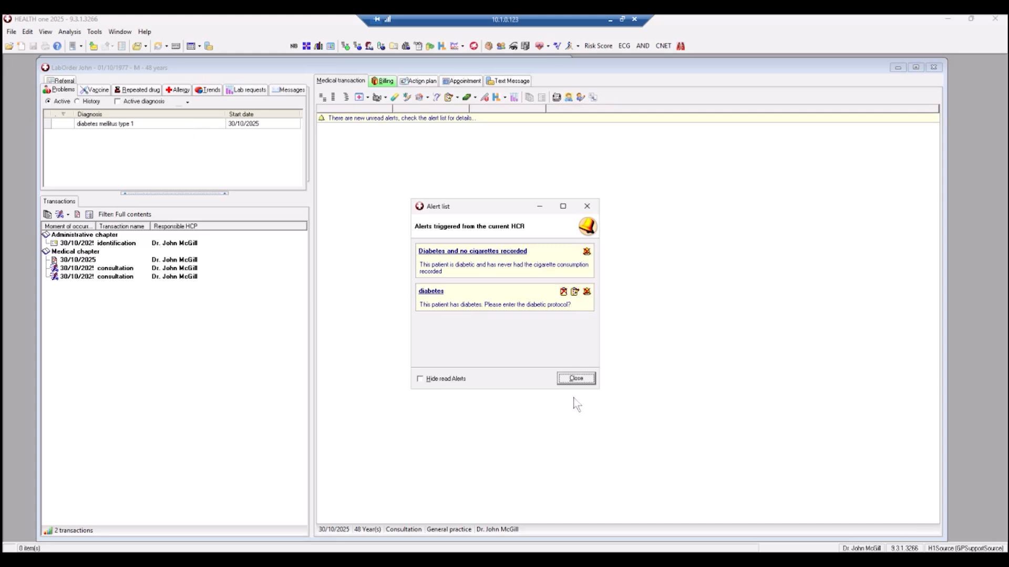
{"action": "left_click", "coordinate": [576, 378]}
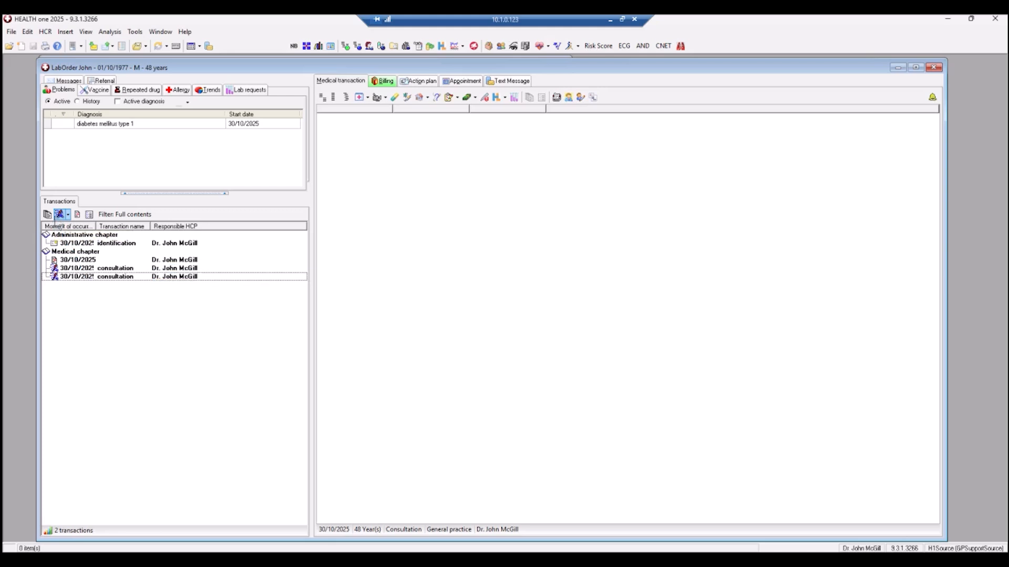
{"action": "left_click", "coordinate": [55, 217]}
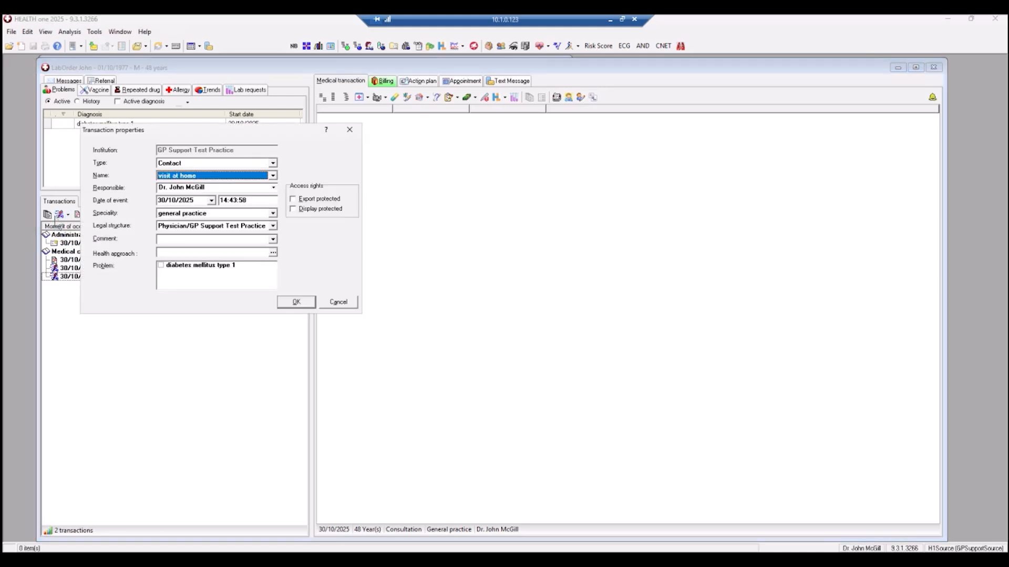
{"action": "type", "text": "lab"}
{"action": "left_click", "coordinate": [309, 303]}
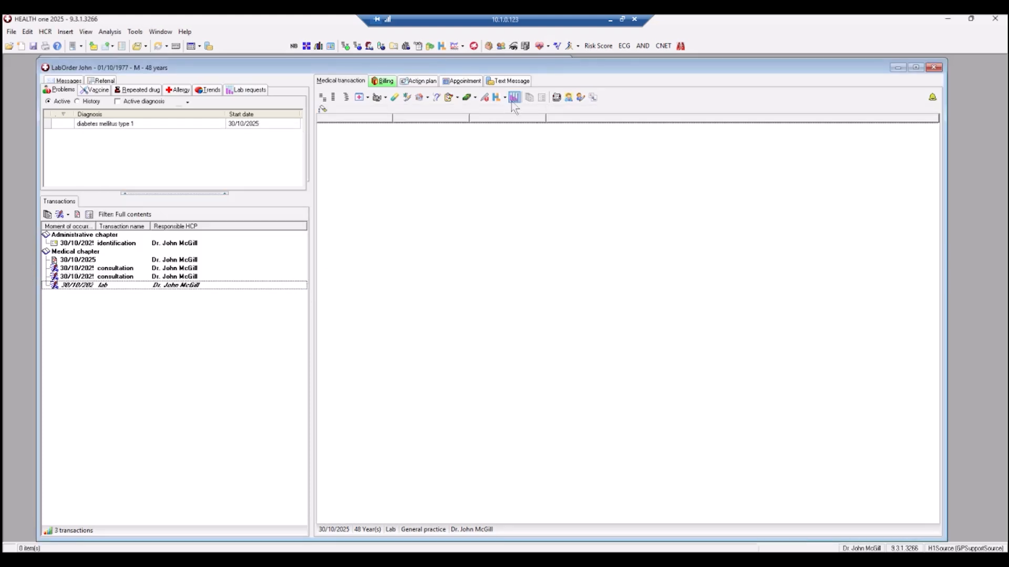
- Start a Healthlink lab request to Beaumont Hospital for this second patient, creating the patient as new
{"action": "left_click", "coordinate": [514, 101]}
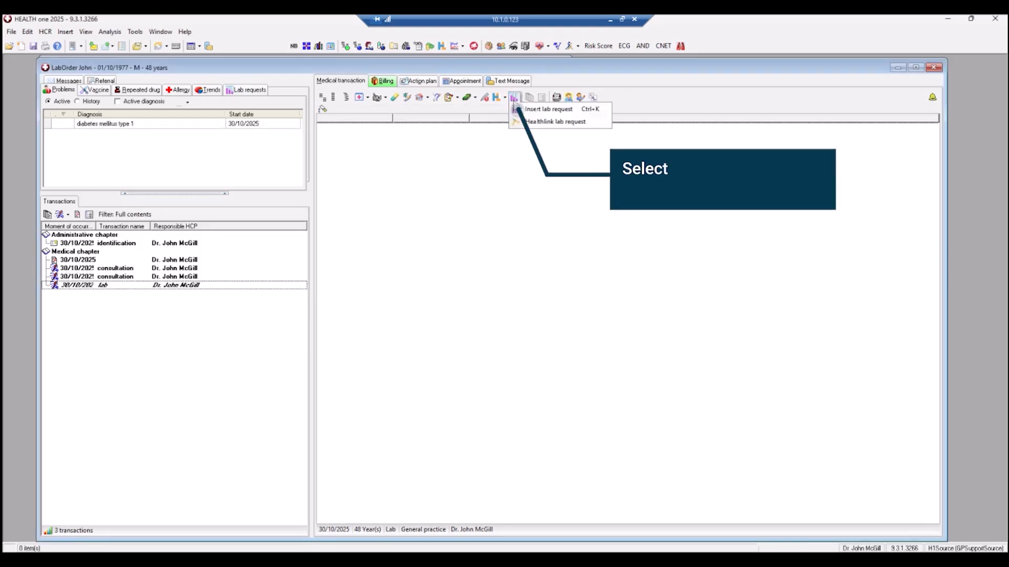
{"action": "left_click", "coordinate": [534, 123]}
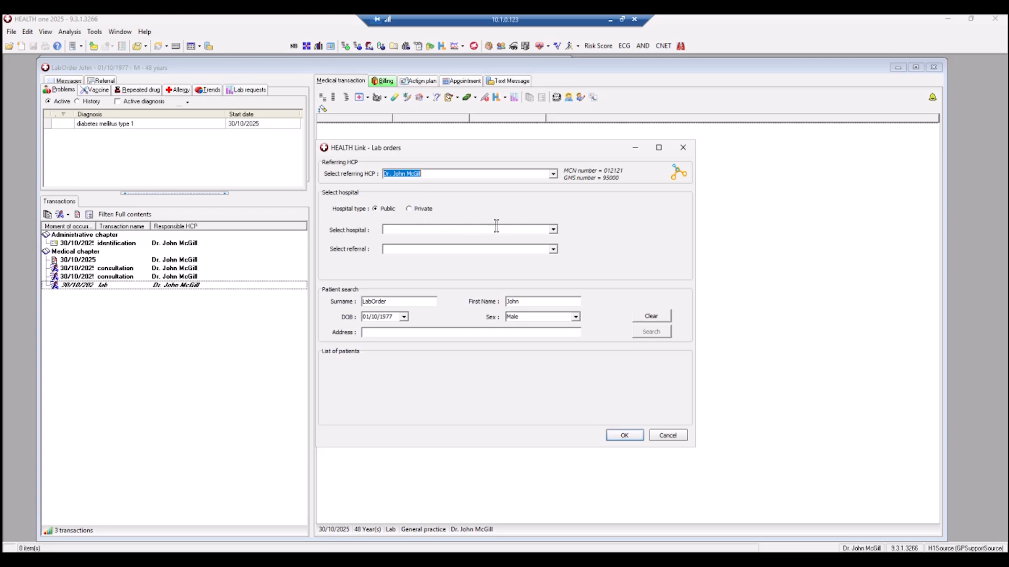
{"action": "left_click", "coordinate": [554, 231]}
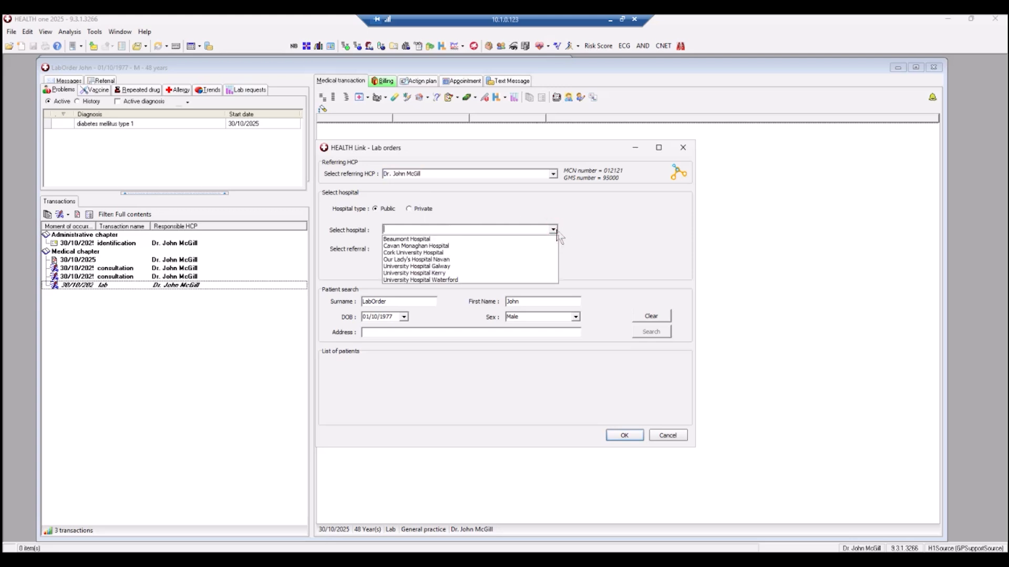
{"action": "left_click", "coordinate": [455, 241]}
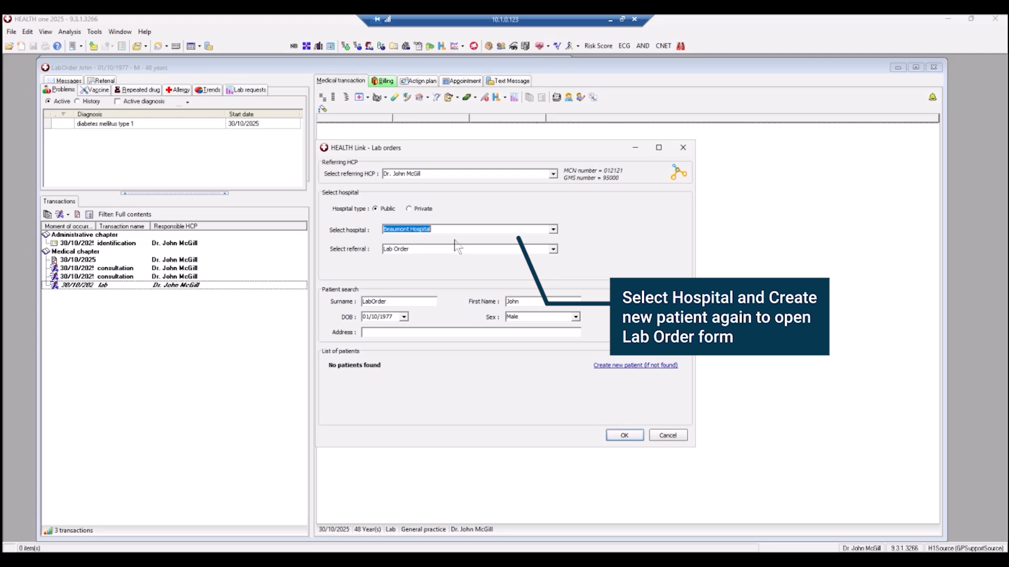
{"action": "left_click", "coordinate": [616, 367]}
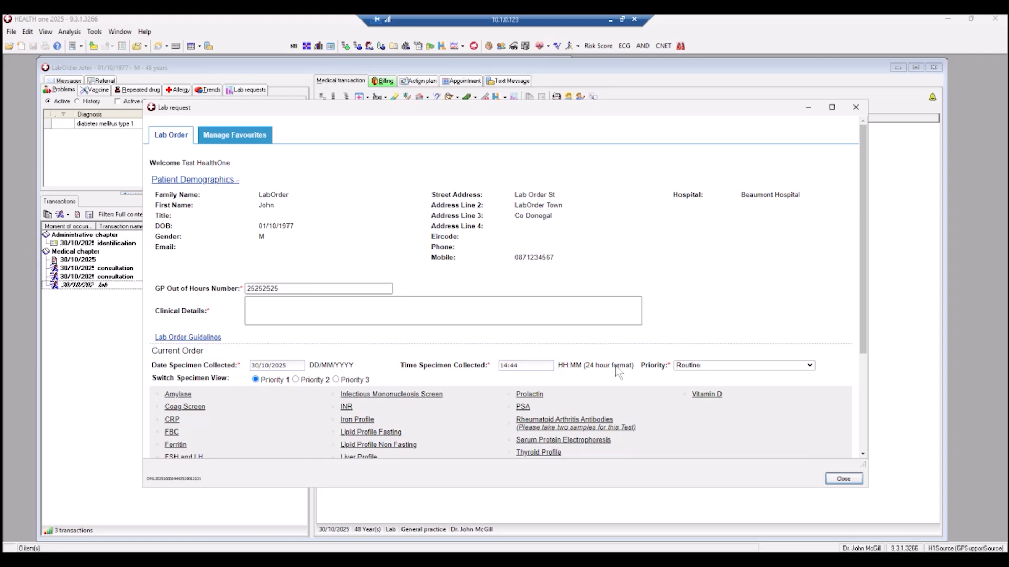
- Create a new lab order favourites list for Beaumont Hospital with the alias "Diabetic Labs"
{"action": "left_click", "coordinate": [240, 137]}
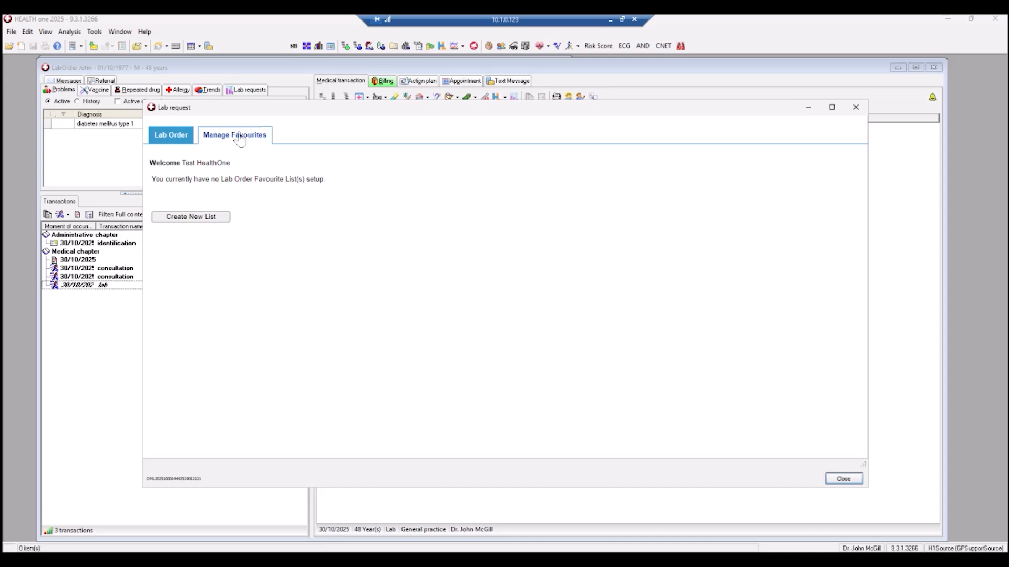
{"action": "left_click", "coordinate": [194, 217]}
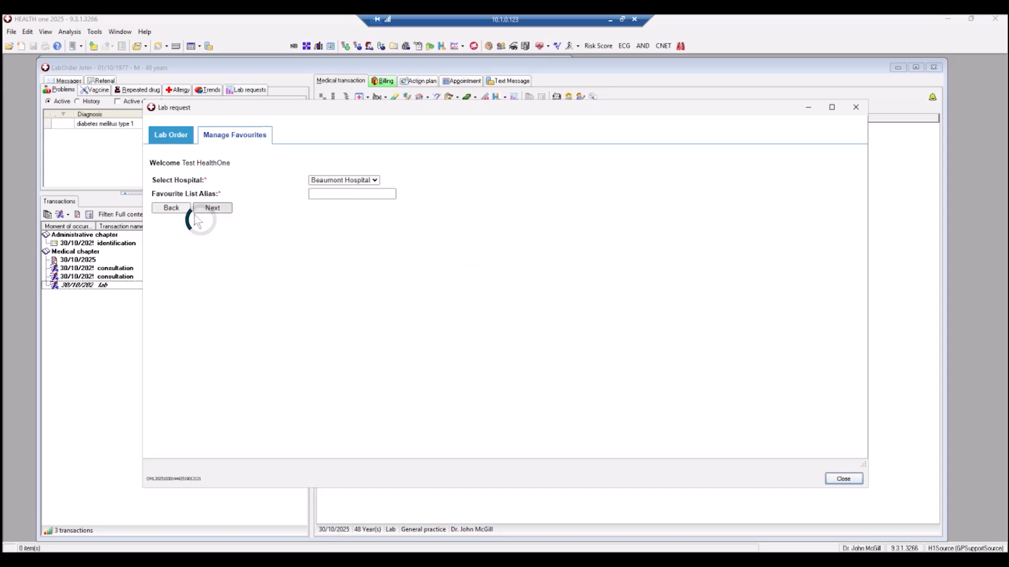
{"action": "left_click", "coordinate": [339, 194]}
{"action": "type", "text": "Diabetic Labs"}
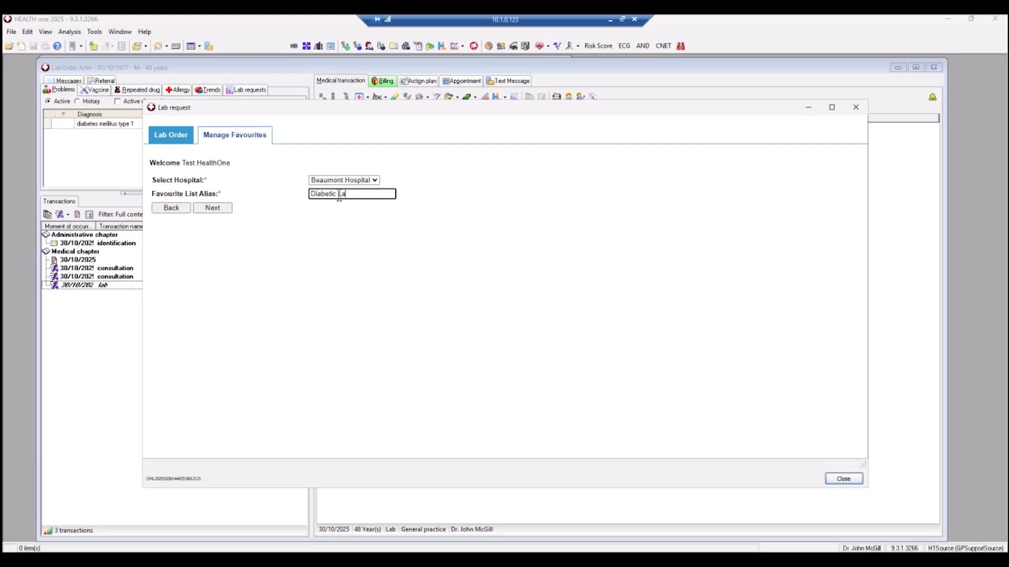
{"action": "left_click", "coordinate": [213, 209]}
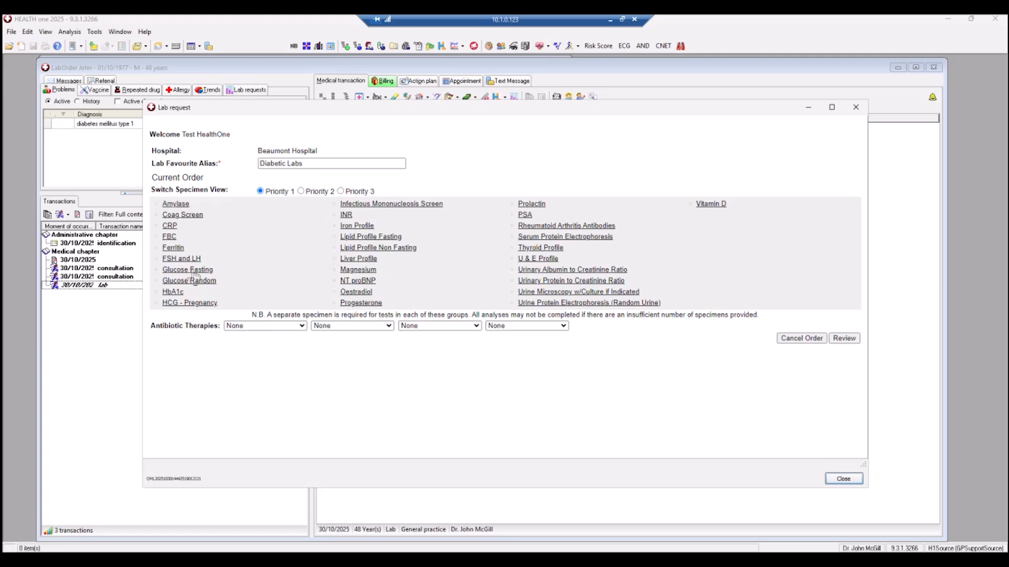
- Add the Glucose Fasting, HbA1c and Liver Profile tests to the Diabetic Labs favourites list
{"action": "left_click", "coordinate": [193, 271]}
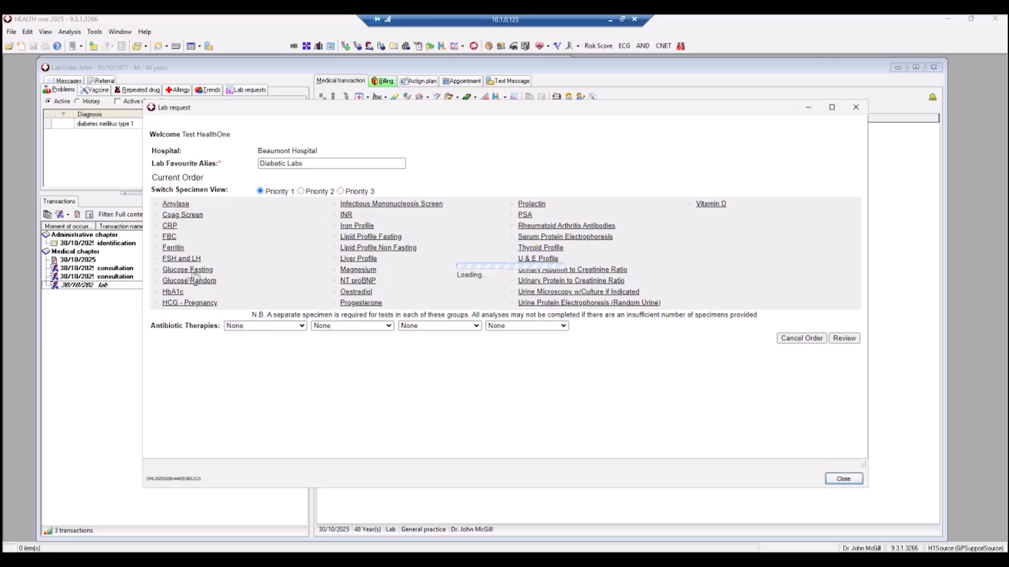
{"action": "left_click", "coordinate": [173, 293]}
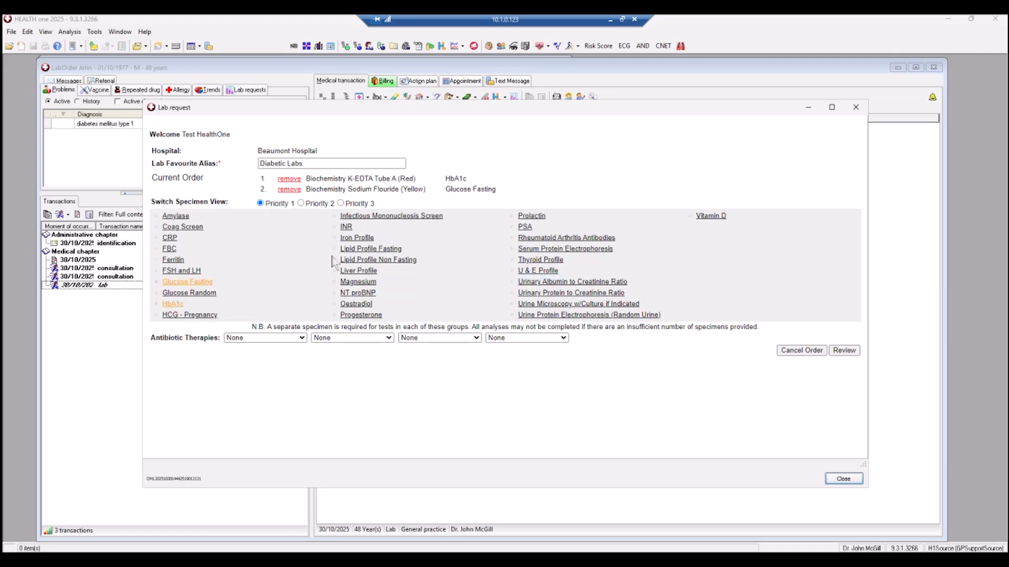
{"action": "left_click", "coordinate": [358, 271]}
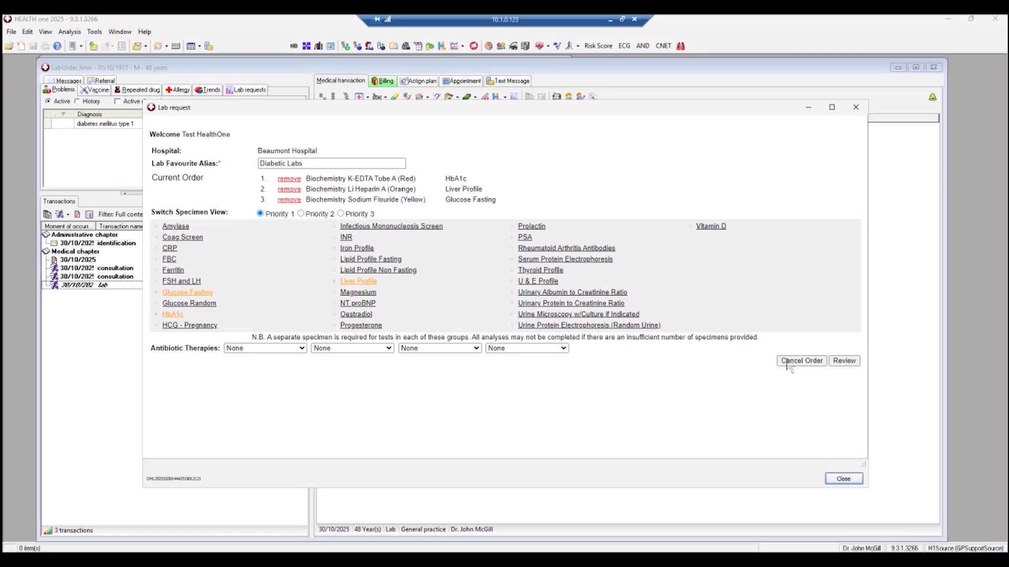
- Review and save the Diabetic Labs favourites list, then return to the patient's lab order form
{"action": "left_click", "coordinate": [841, 362]}
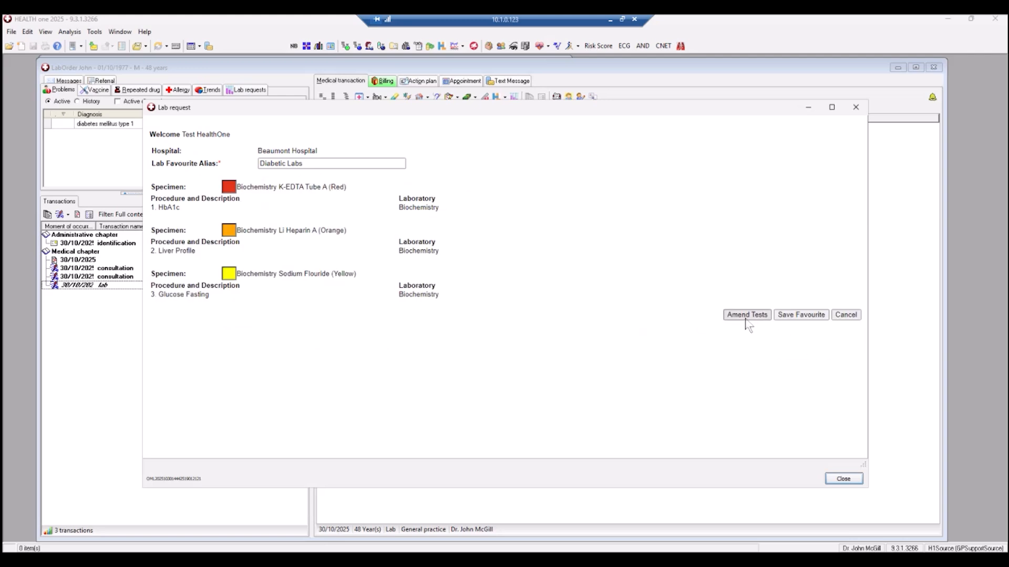
{"action": "left_click", "coordinate": [806, 317]}
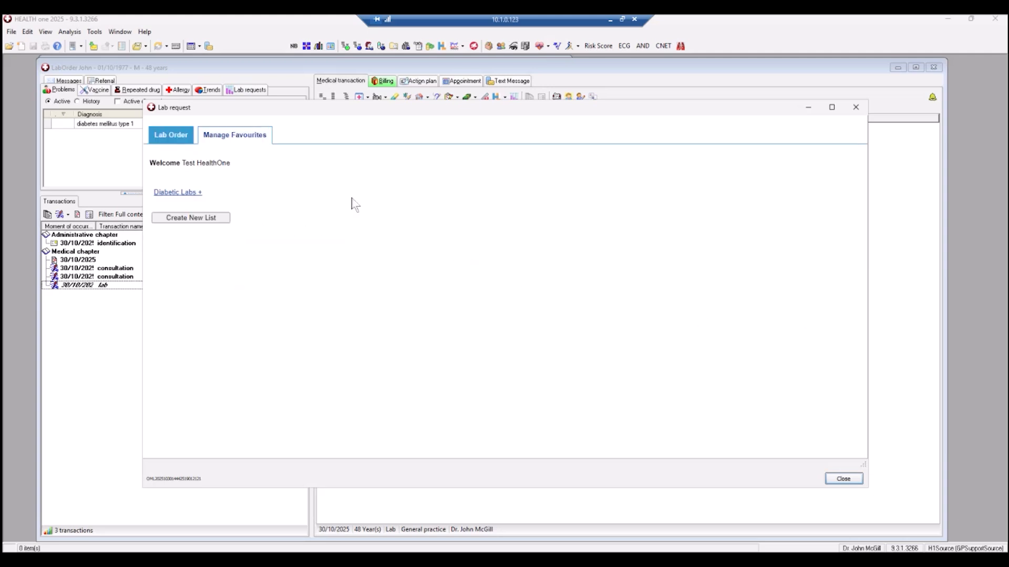
{"action": "left_click", "coordinate": [167, 137]}
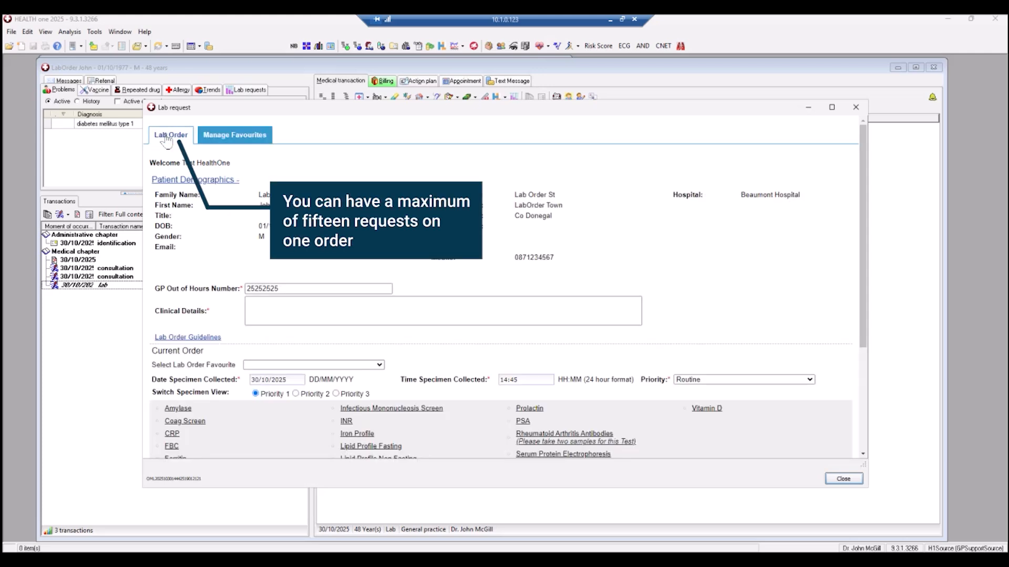
- Fill in the clinical details as "clinical details entered here" and apply the Diabetic Labs favourite to the order
{"action": "left_click", "coordinate": [265, 309]}
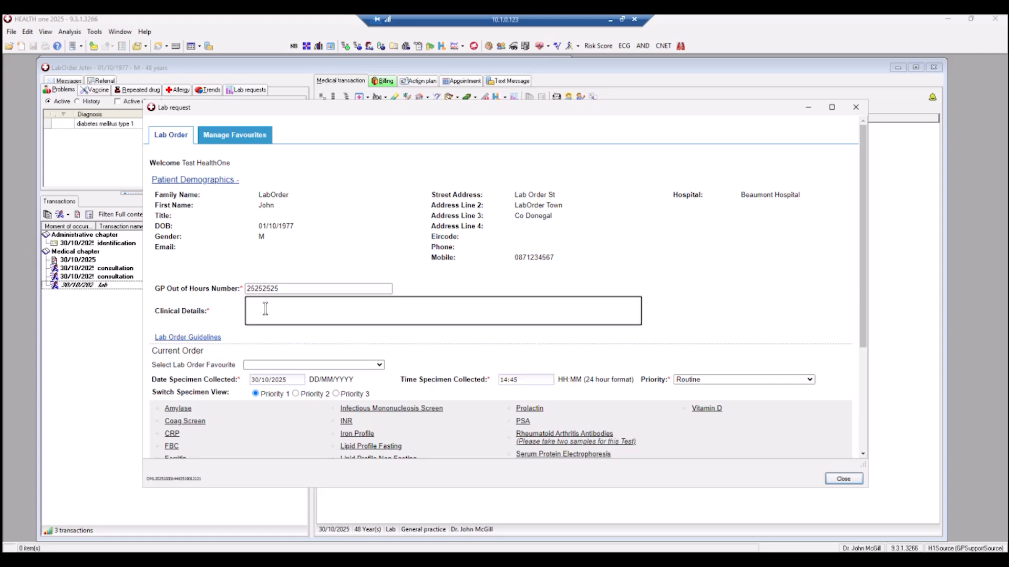
{"action": "type", "text": "clinical detai"}
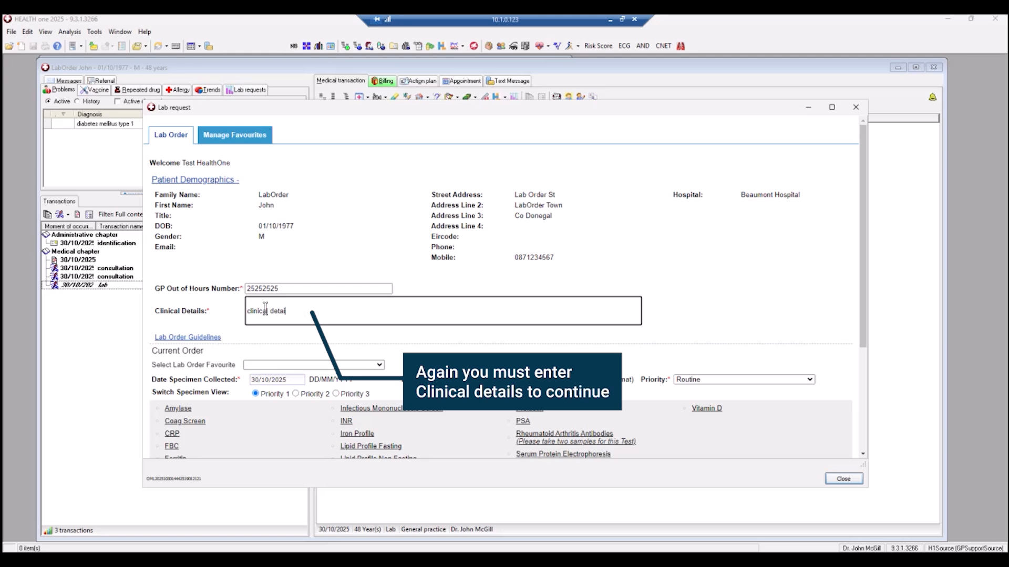
{"action": "type", "text": "ls enter"}
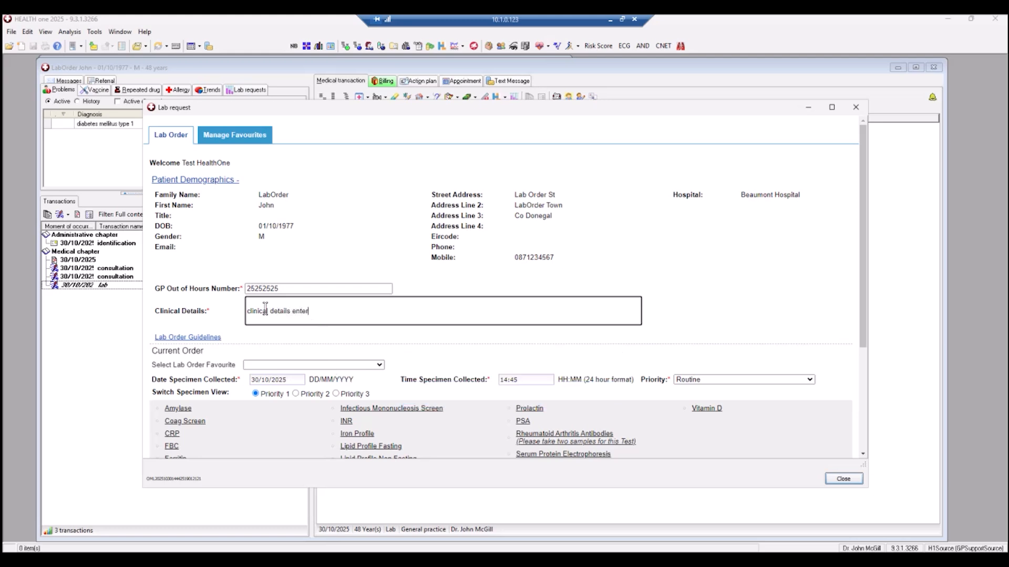
{"action": "type", "text": "ed here"}
{"action": "left_click", "coordinate": [380, 365]}
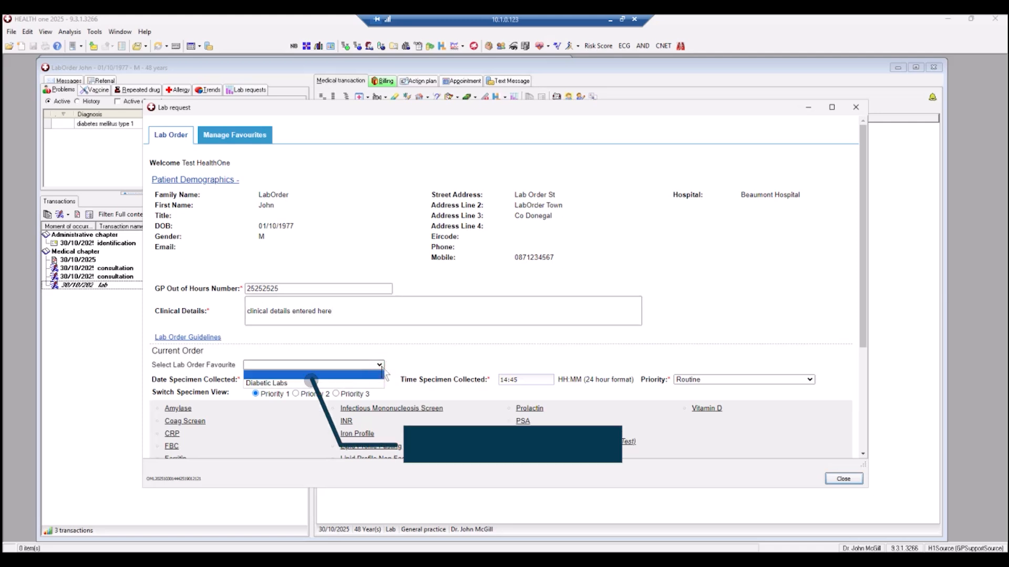
{"action": "left_click", "coordinate": [293, 385]}
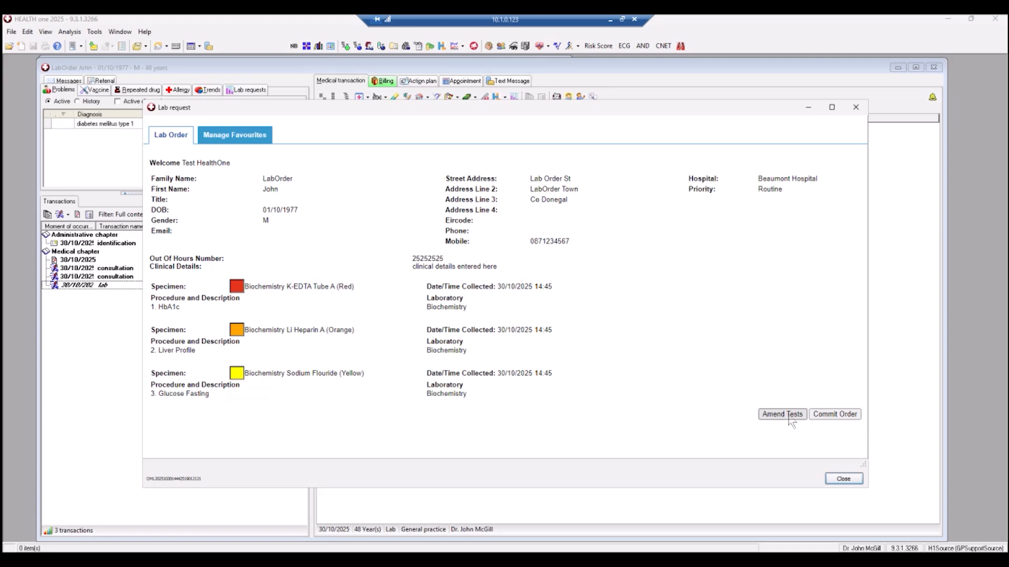
- Commit the reviewed lab order and print it with Microsoft Print to PDF (redirected 2), closing the finished request
{"action": "left_click", "coordinate": [842, 418]}
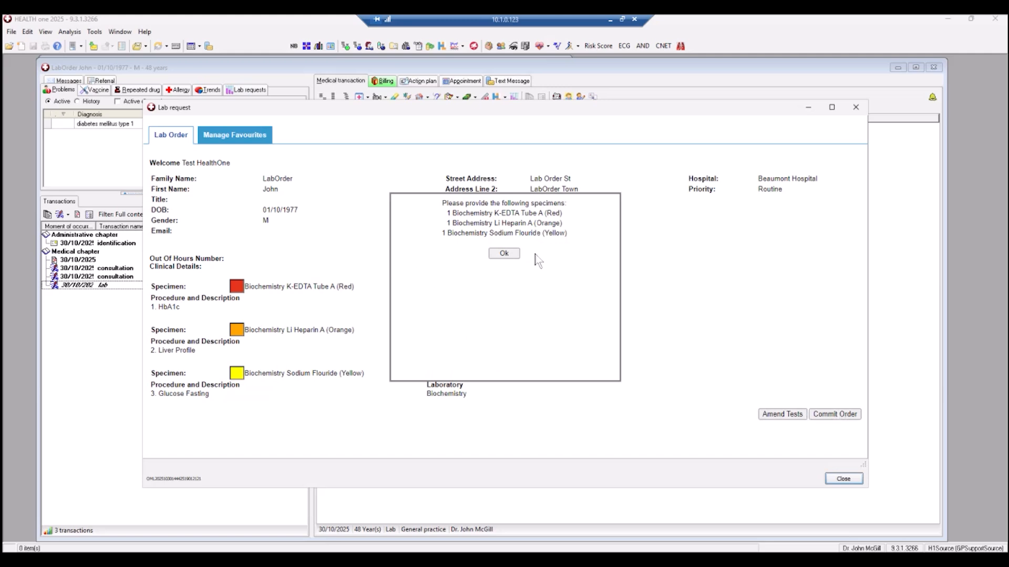
{"action": "left_click", "coordinate": [504, 253]}
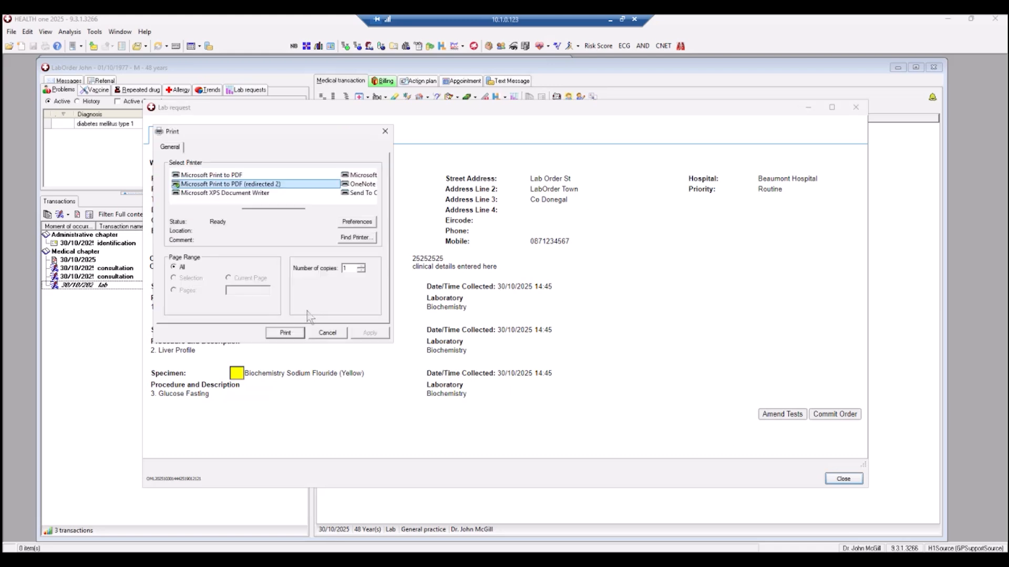
{"action": "left_click", "coordinate": [284, 334]}
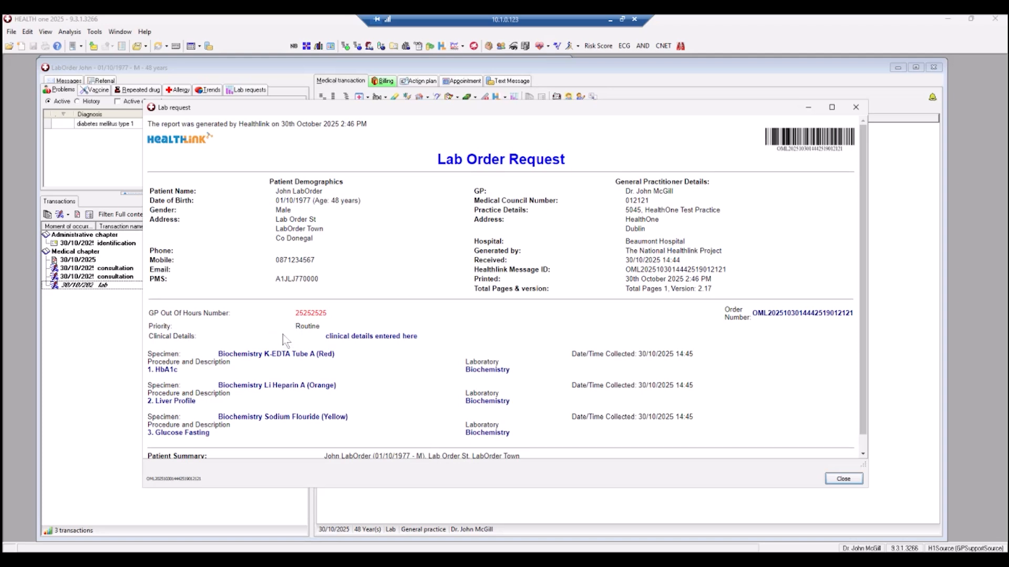
{"action": "left_click", "coordinate": [839, 481]}
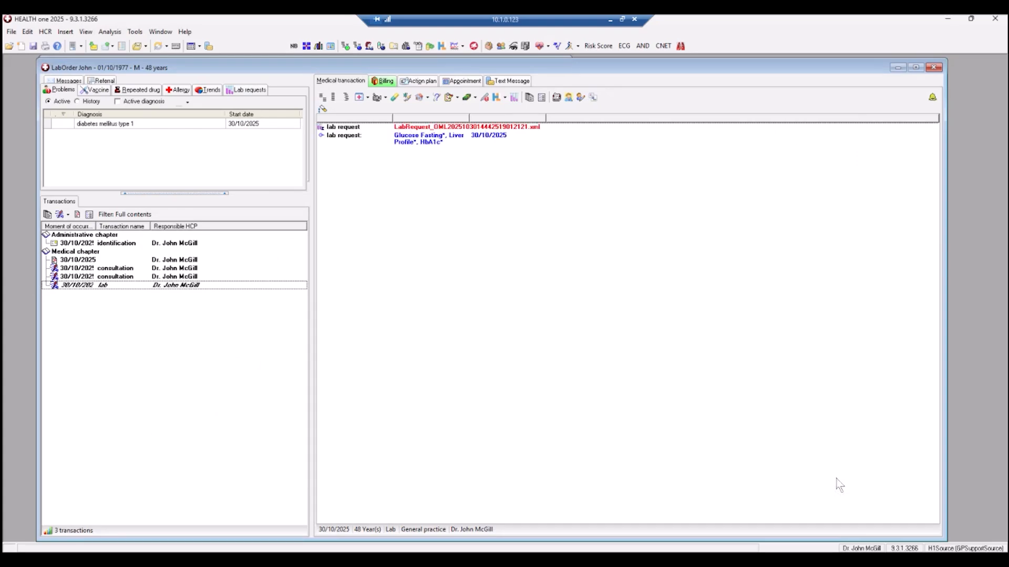